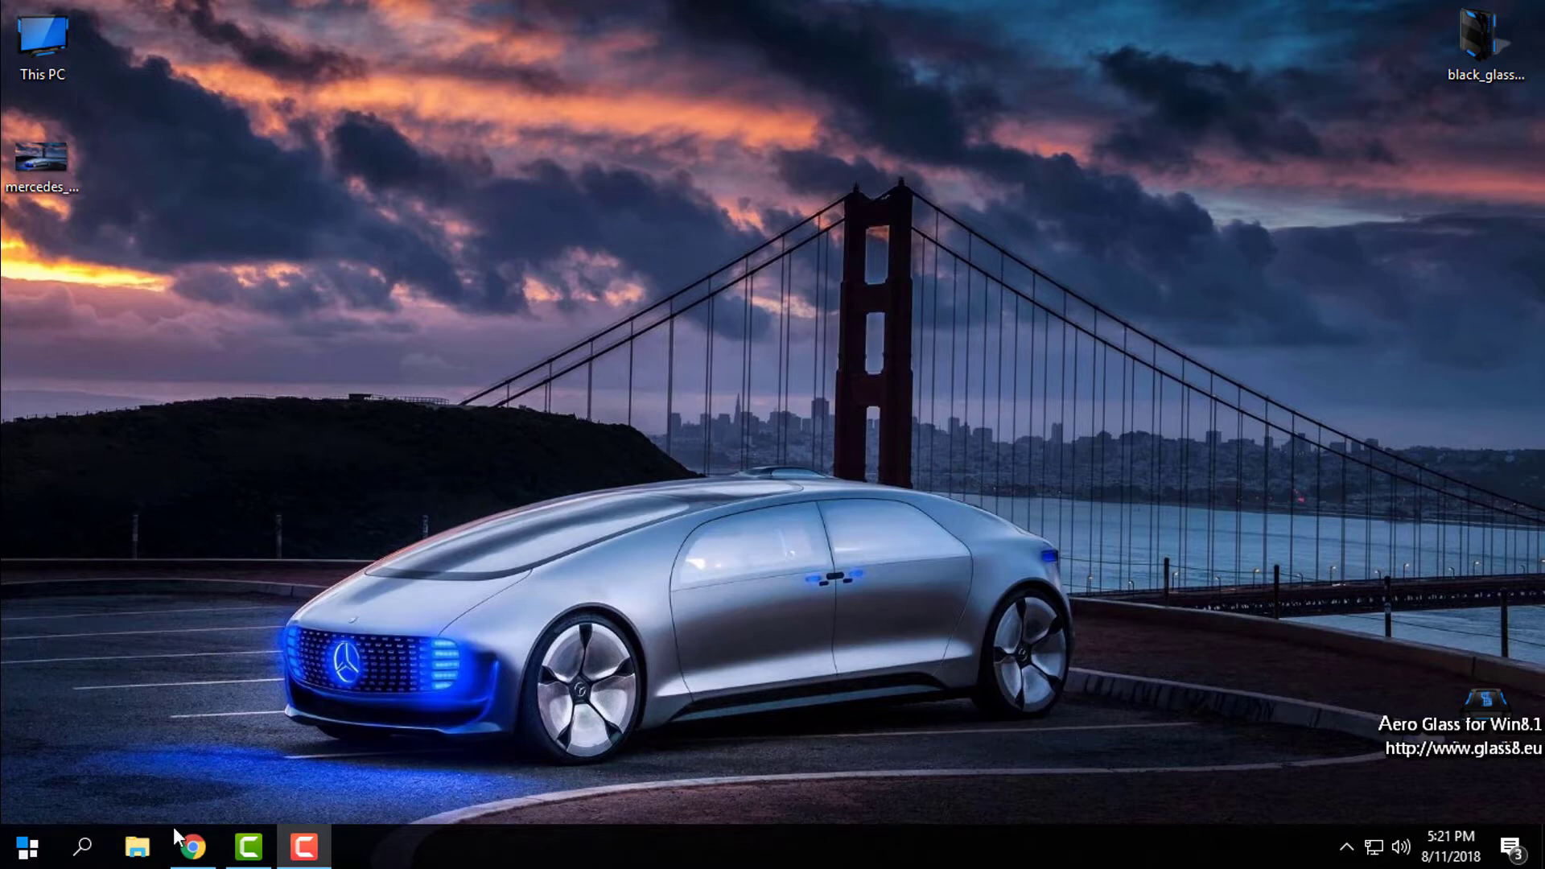
# - Restore the Chrome window showing the WinCustomize Beta Paddy Whack skin page
pyautogui.click(192, 846)
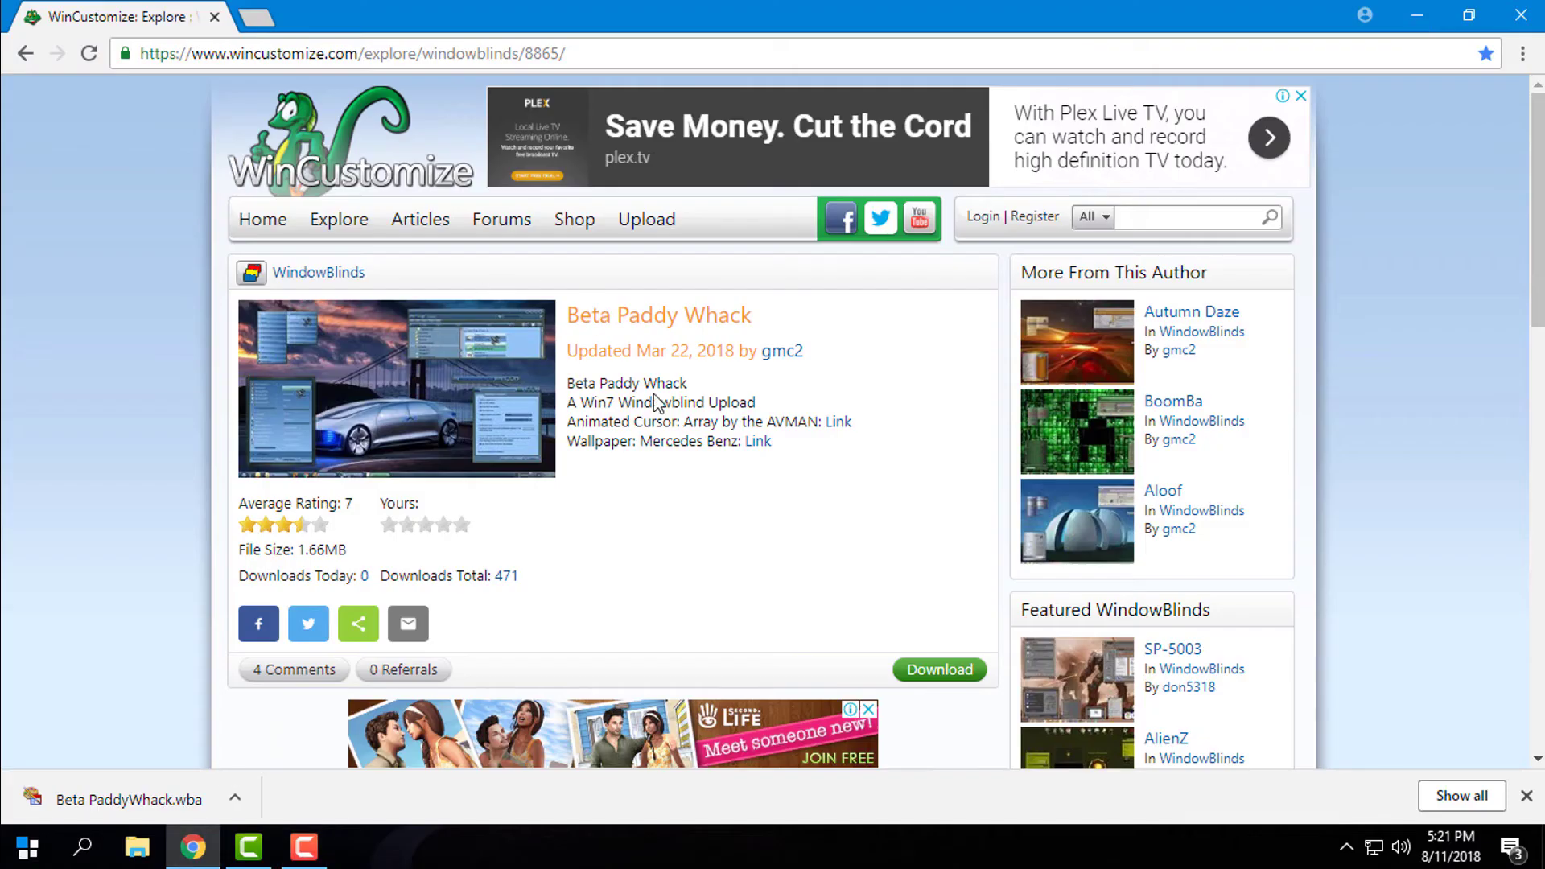
pyautogui.scroll(-1, 665, 541)
pyautogui.scroll(1, 636, 386)
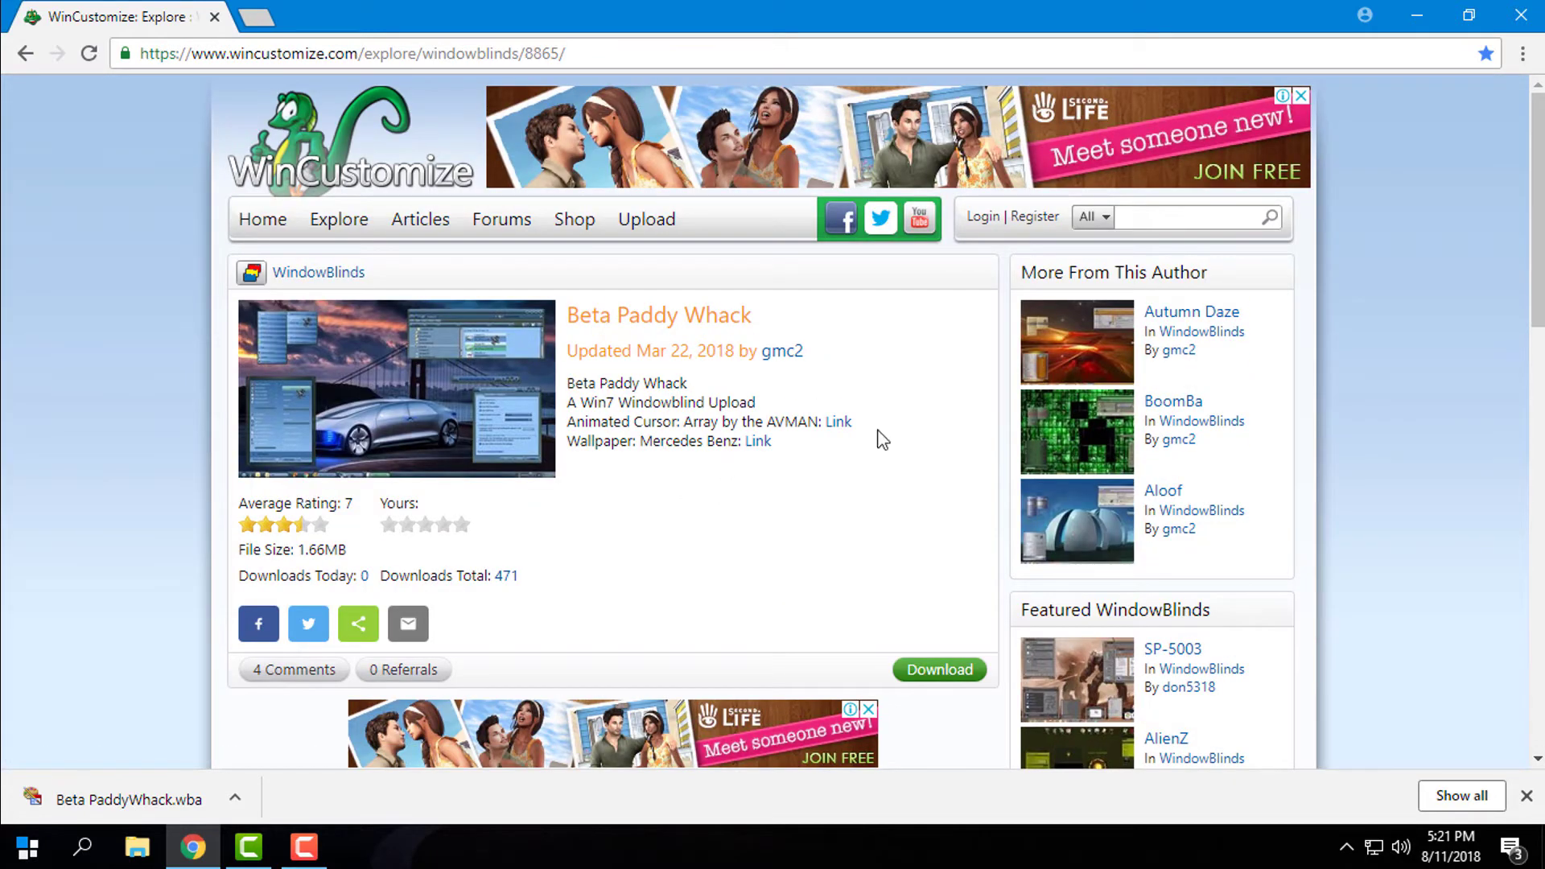
pyautogui.click(1416, 15)
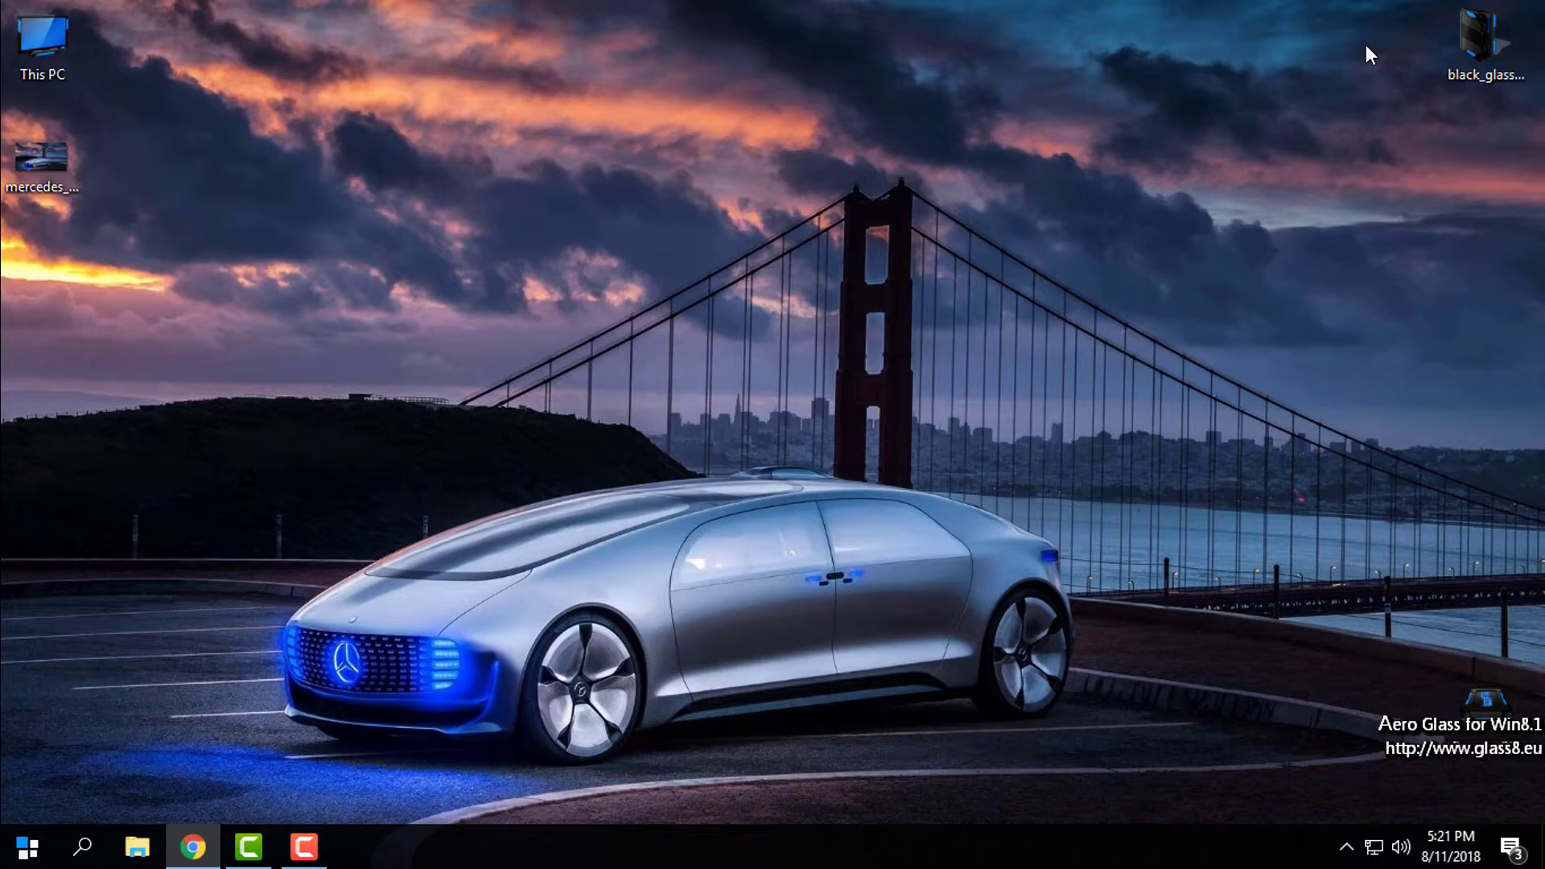
pyautogui.moveTo(757, 789)
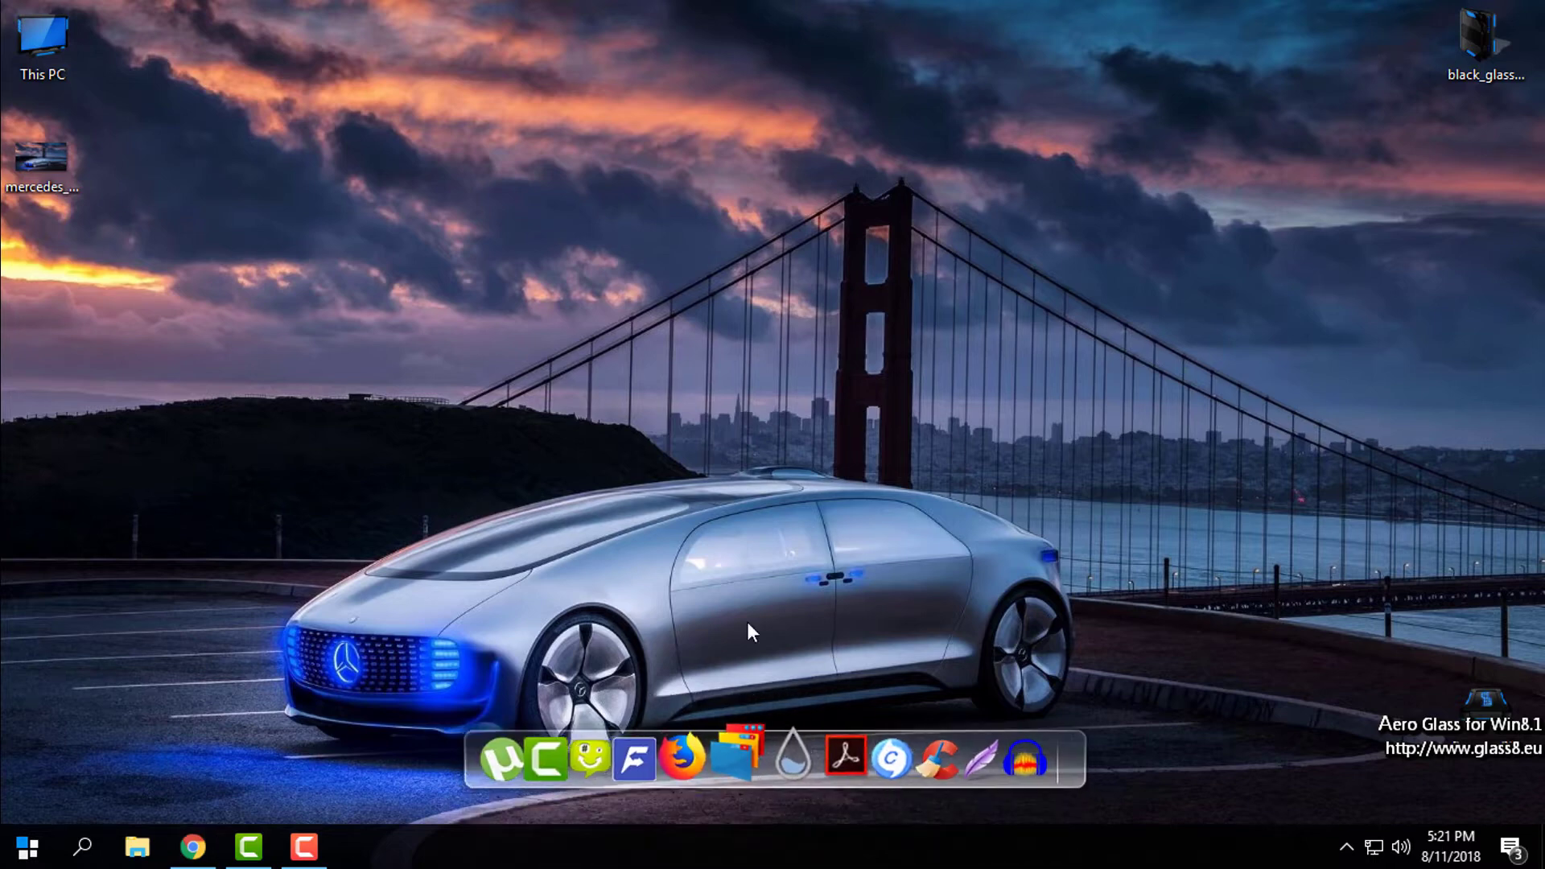
pyautogui.click(184, 847)
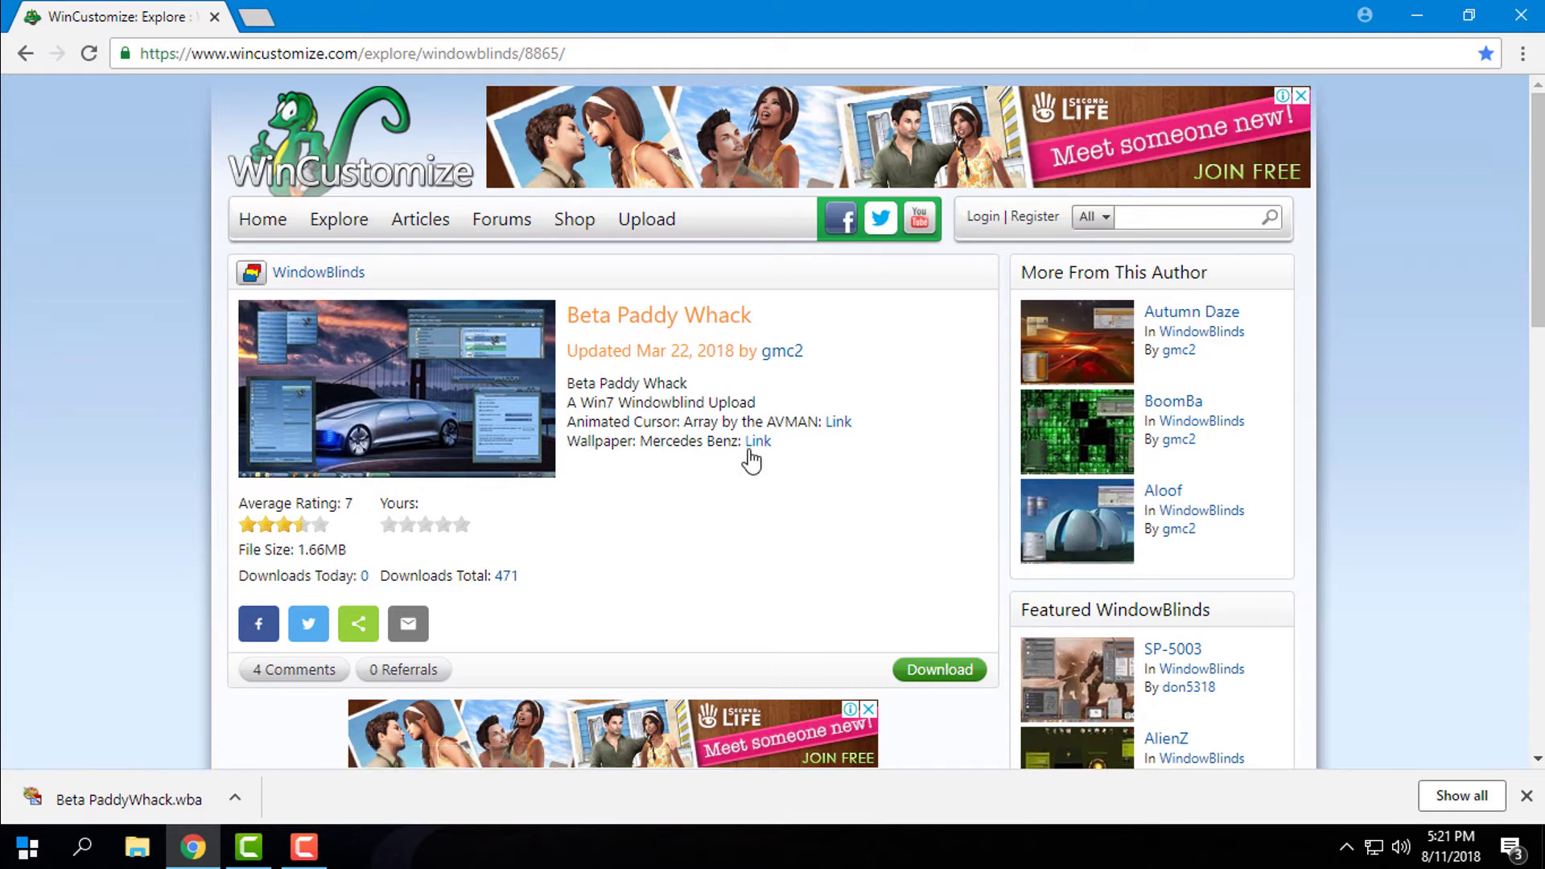
# - Download Beta PaddyWhack.wba and drag it from the download bar onto the desktop
pyautogui.click(908, 680)
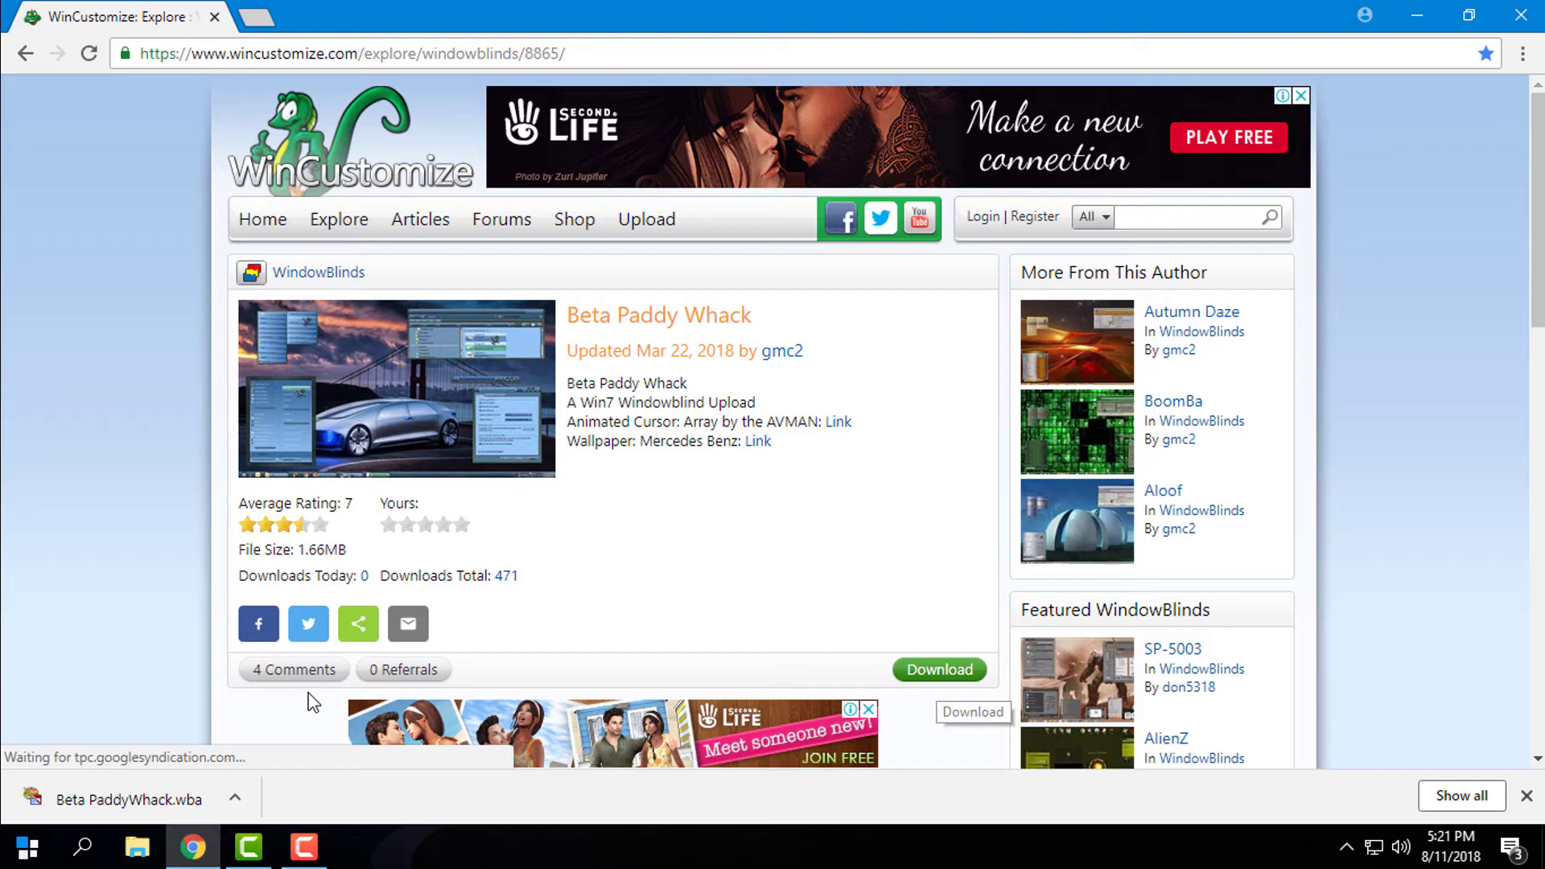
pyautogui.doubleClick(542, 26)
pyautogui.moveTo(210, 623); pyautogui.dragTo(45, 280)
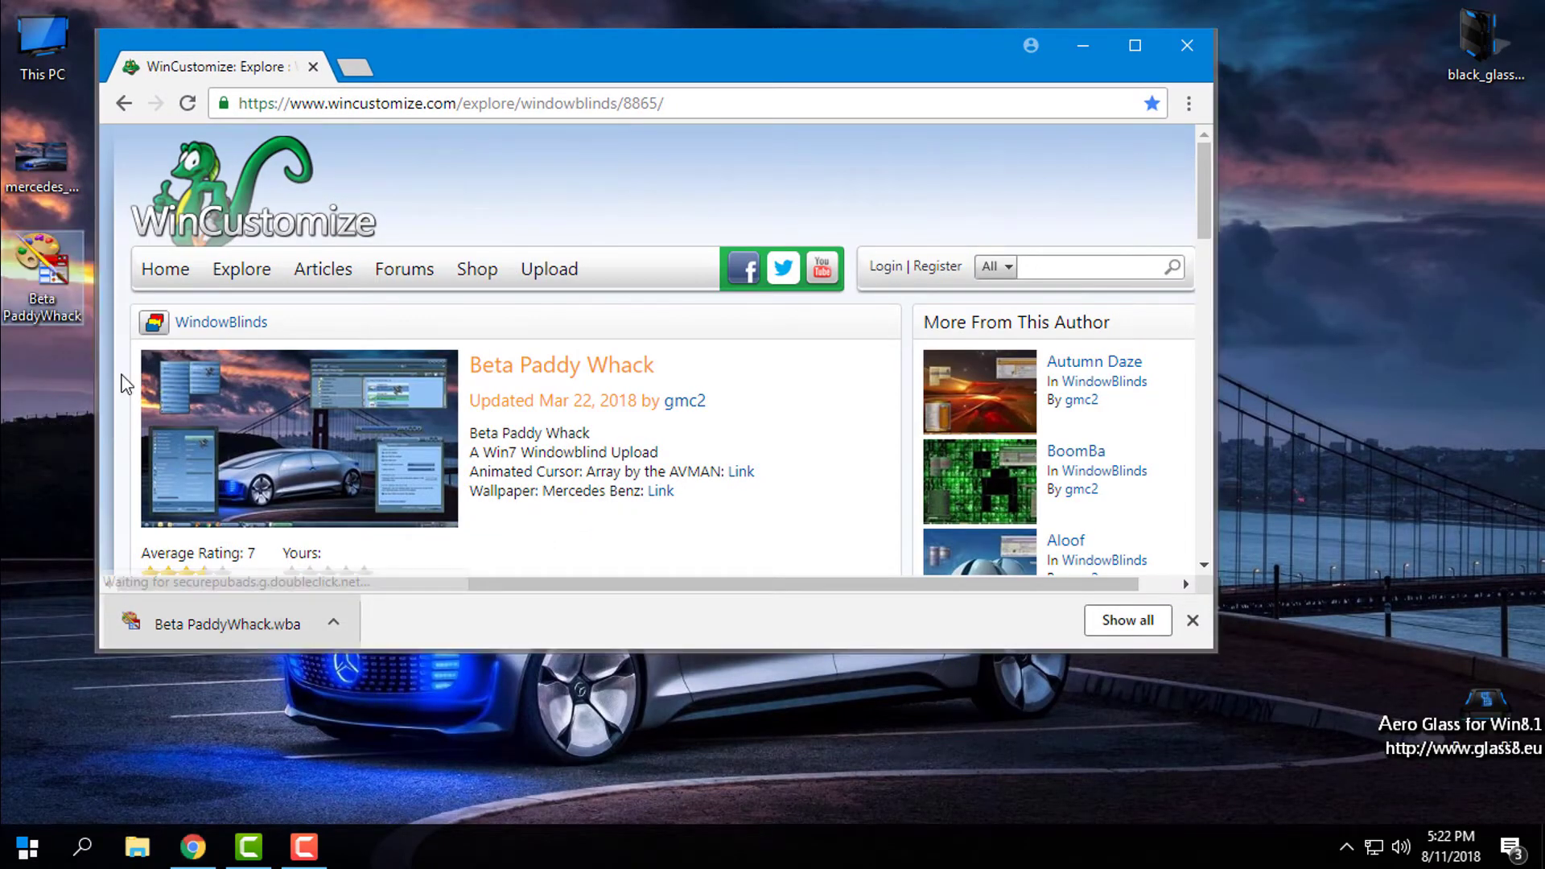
# - Close Chrome, install the Beta PaddyWhack skin from its desktop icon, and dismiss the notification
pyautogui.click(1183, 56)
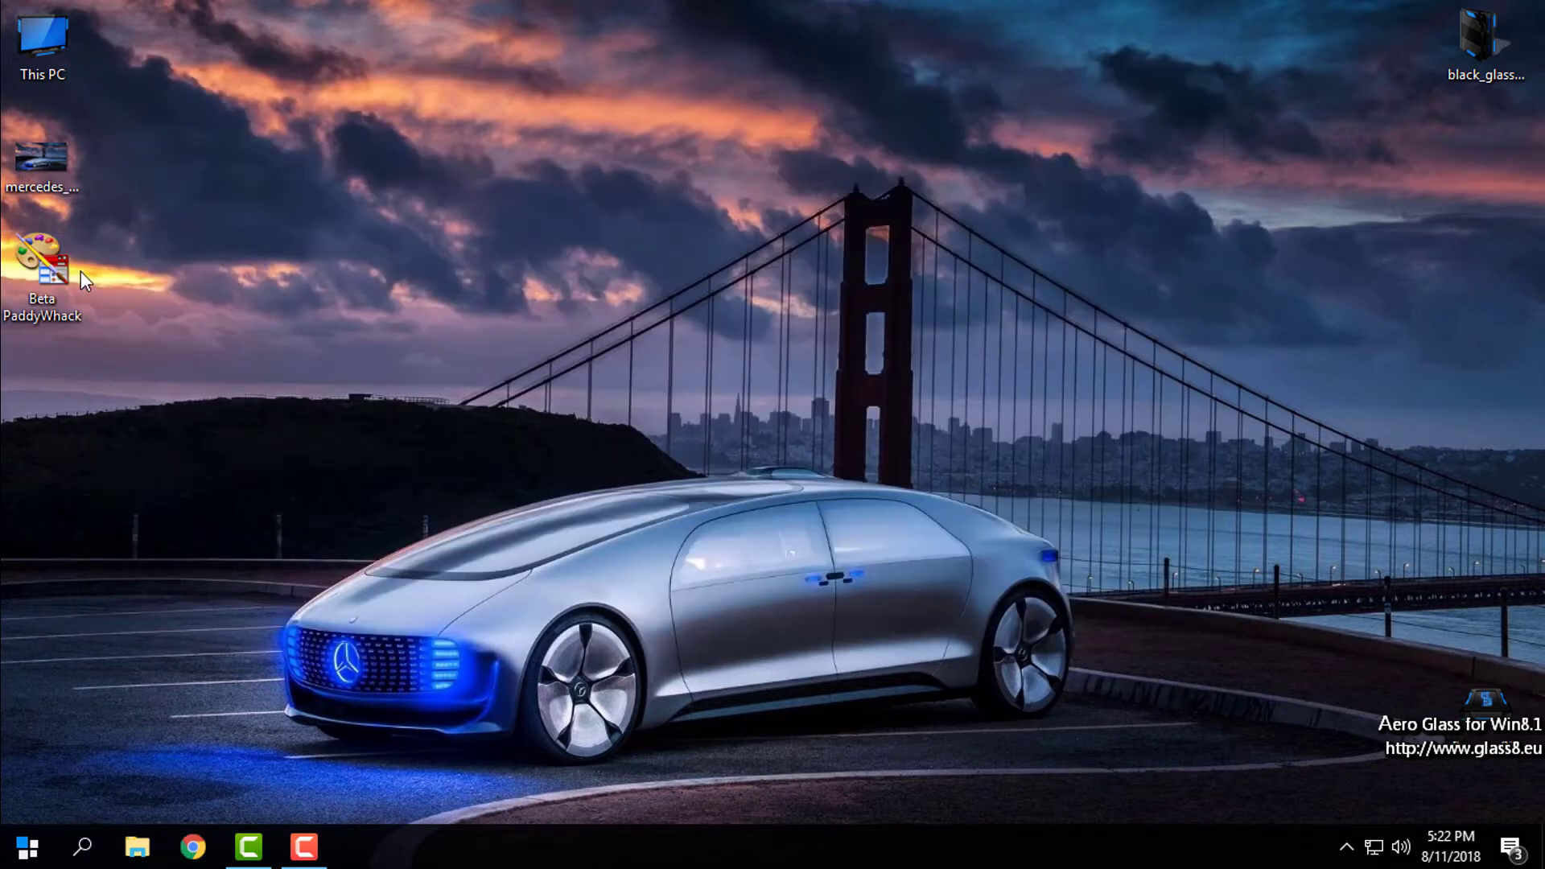
pyautogui.doubleClick(79, 277)
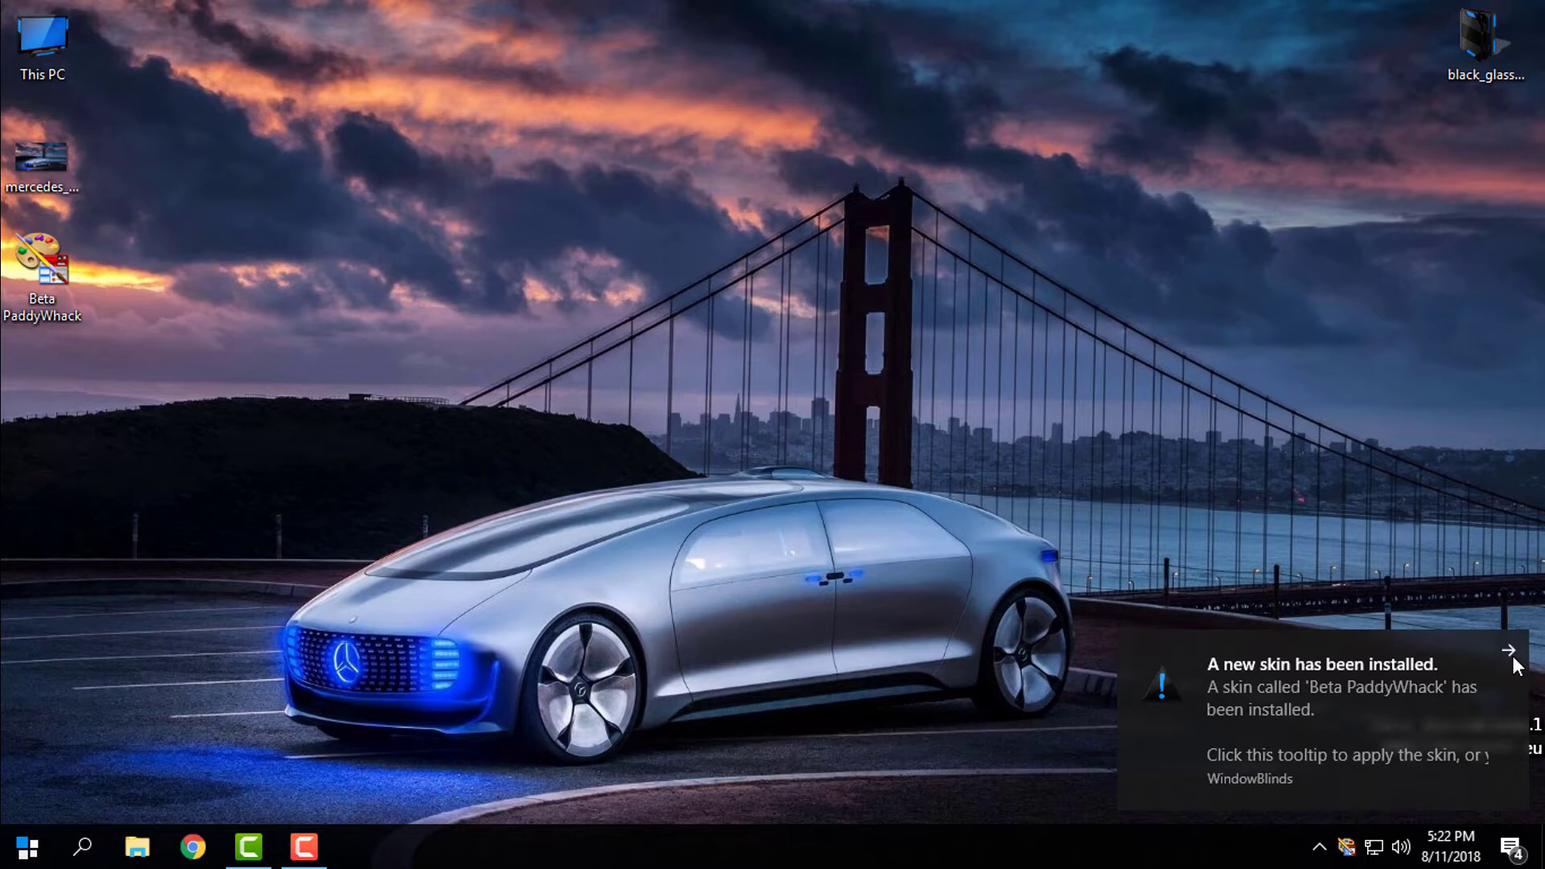
pyautogui.moveTo(1346, 845); pyautogui.dragTo(1323, 800)
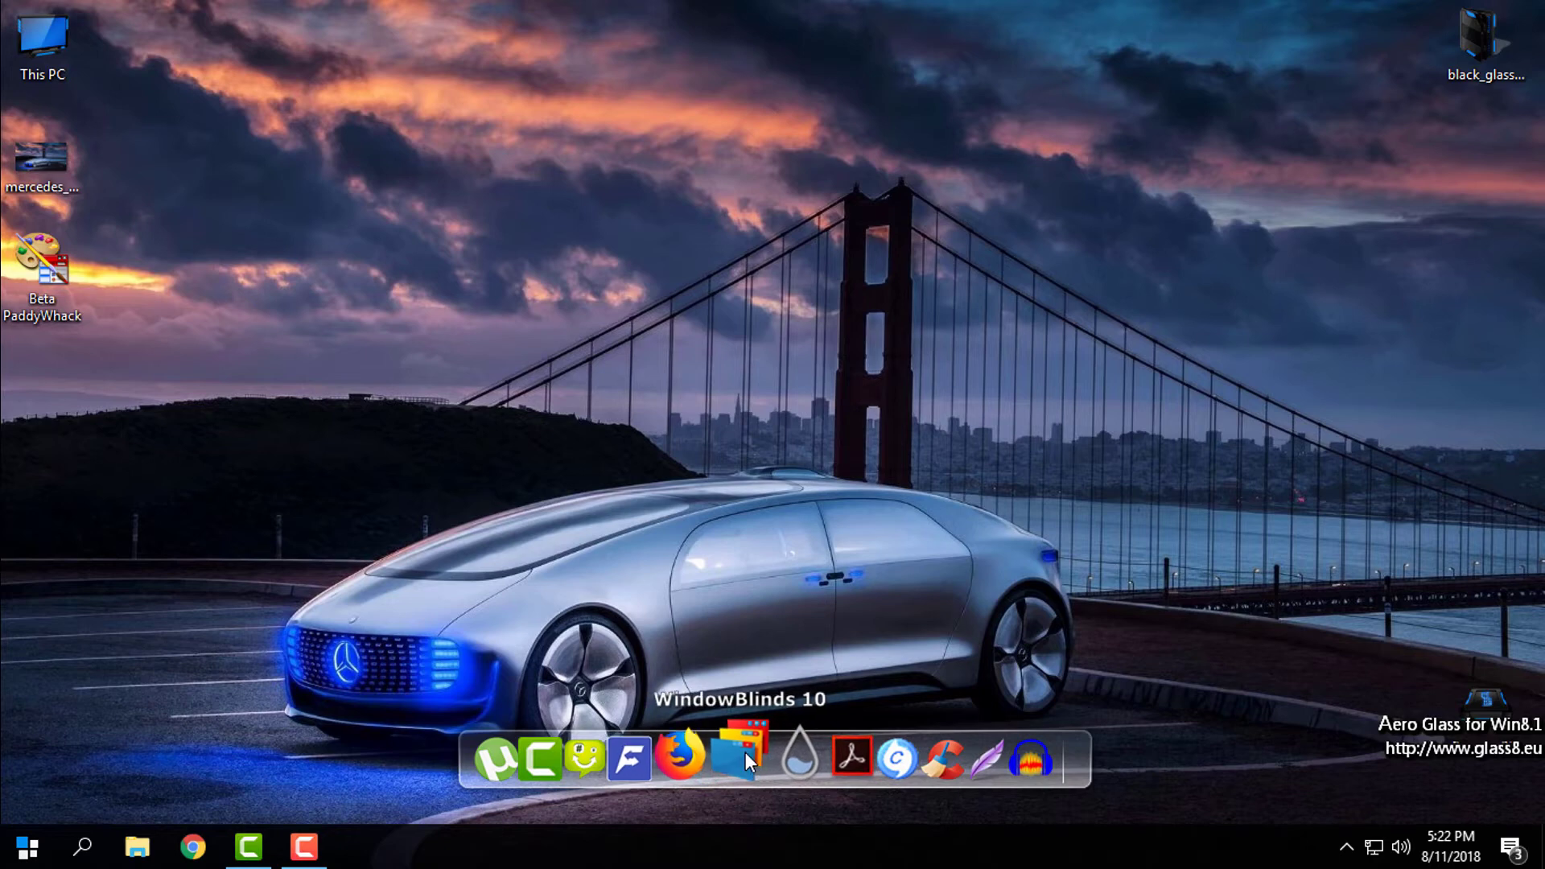
# - Launch WindowBlinds 10, select the Beta PaddyWhack thumbnail and apply it to the desktop
pyautogui.click(745, 752)
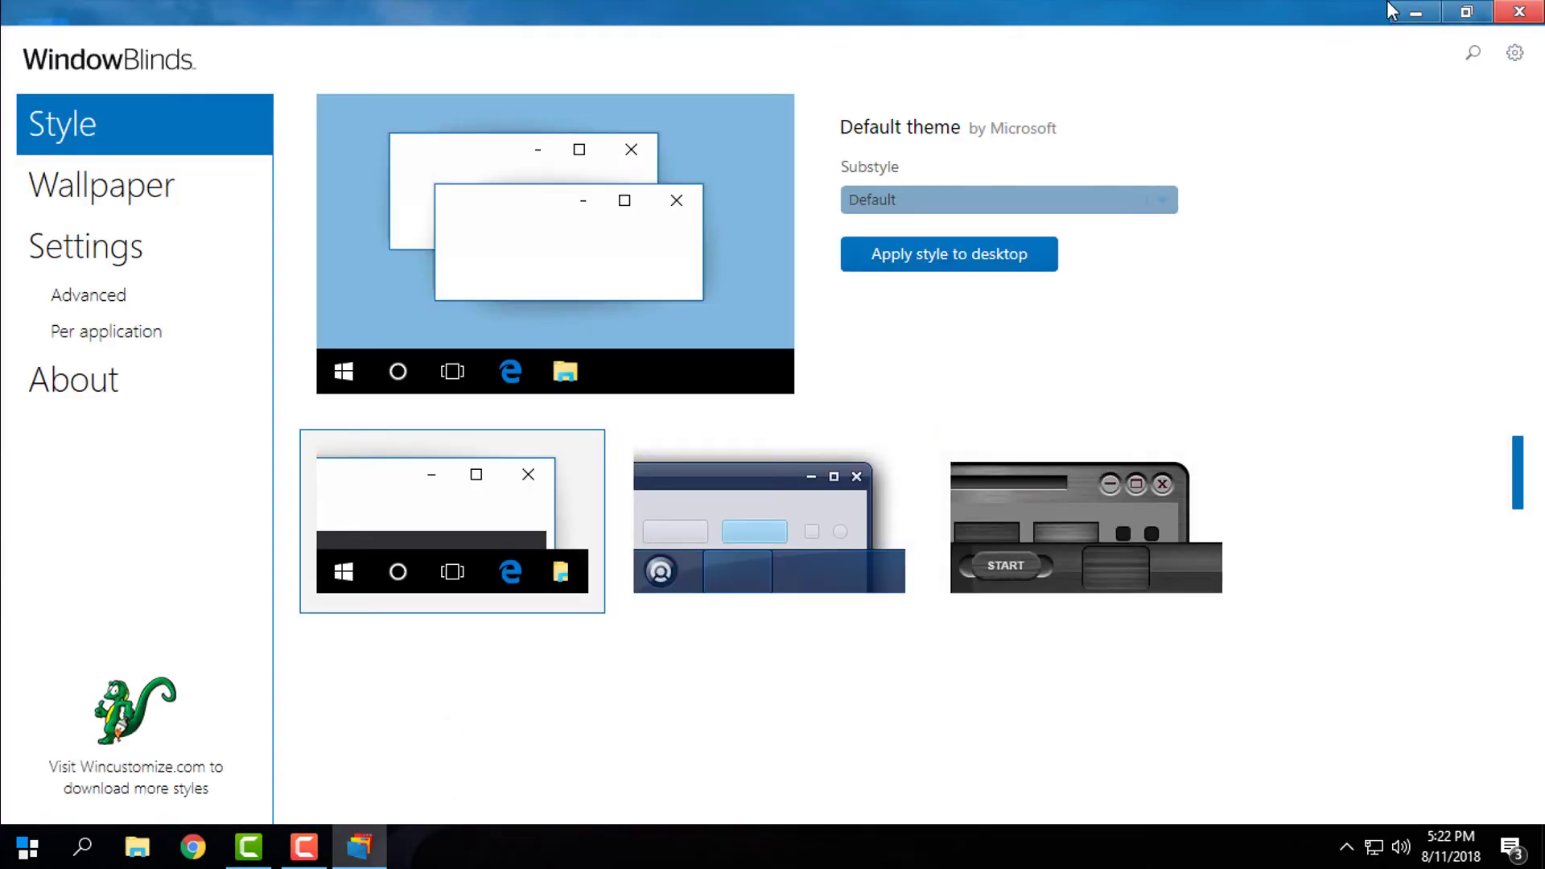
pyautogui.click(1416, 12)
pyautogui.click(359, 847)
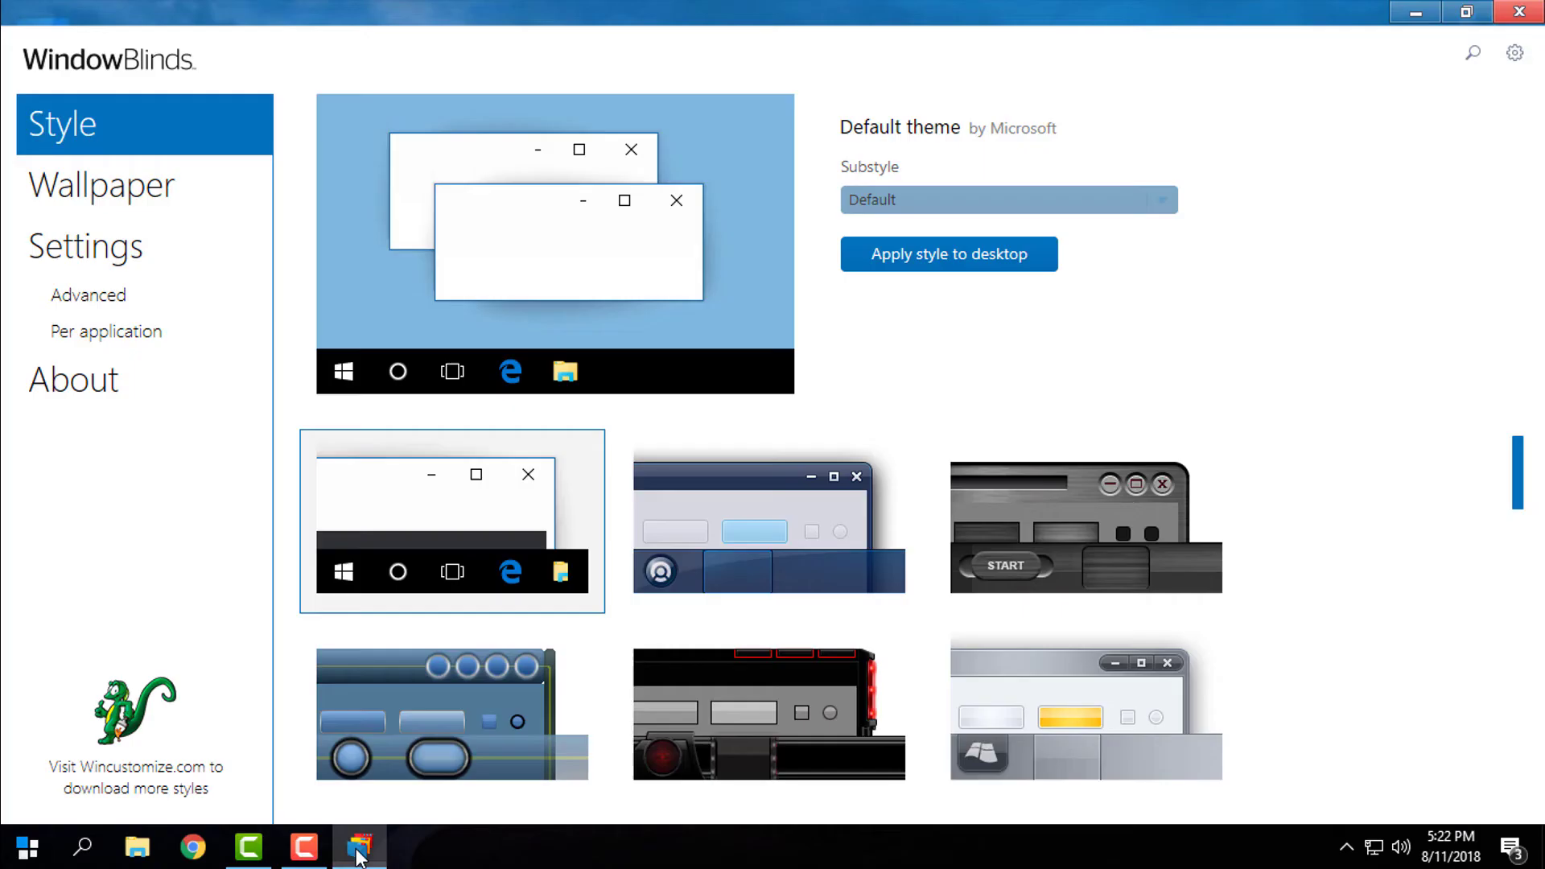
pyautogui.scroll(-2, 1030, 604)
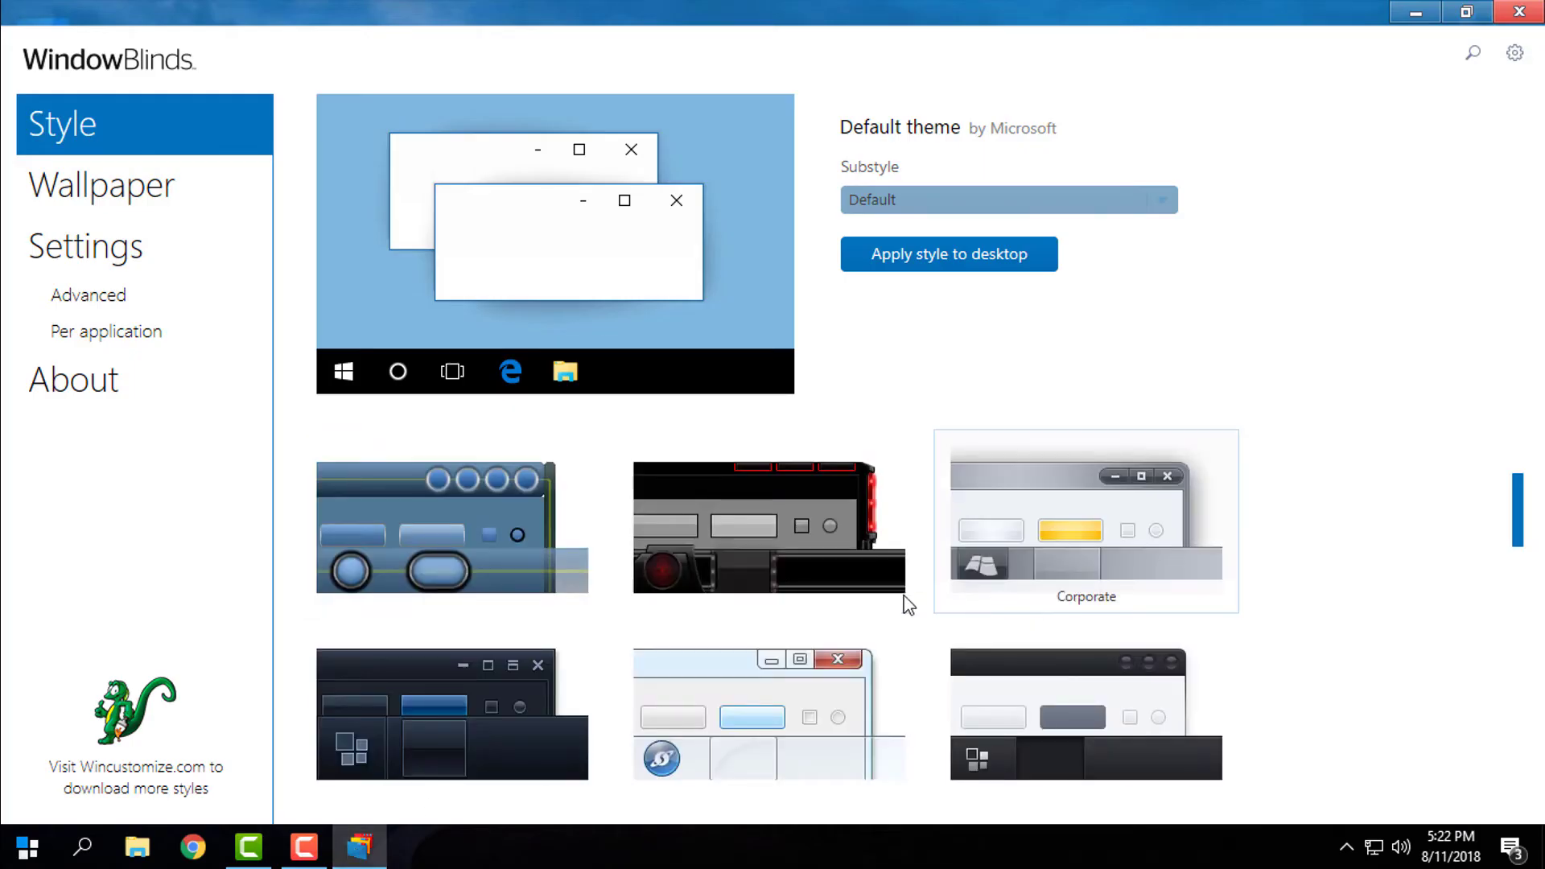
pyautogui.click(442, 540)
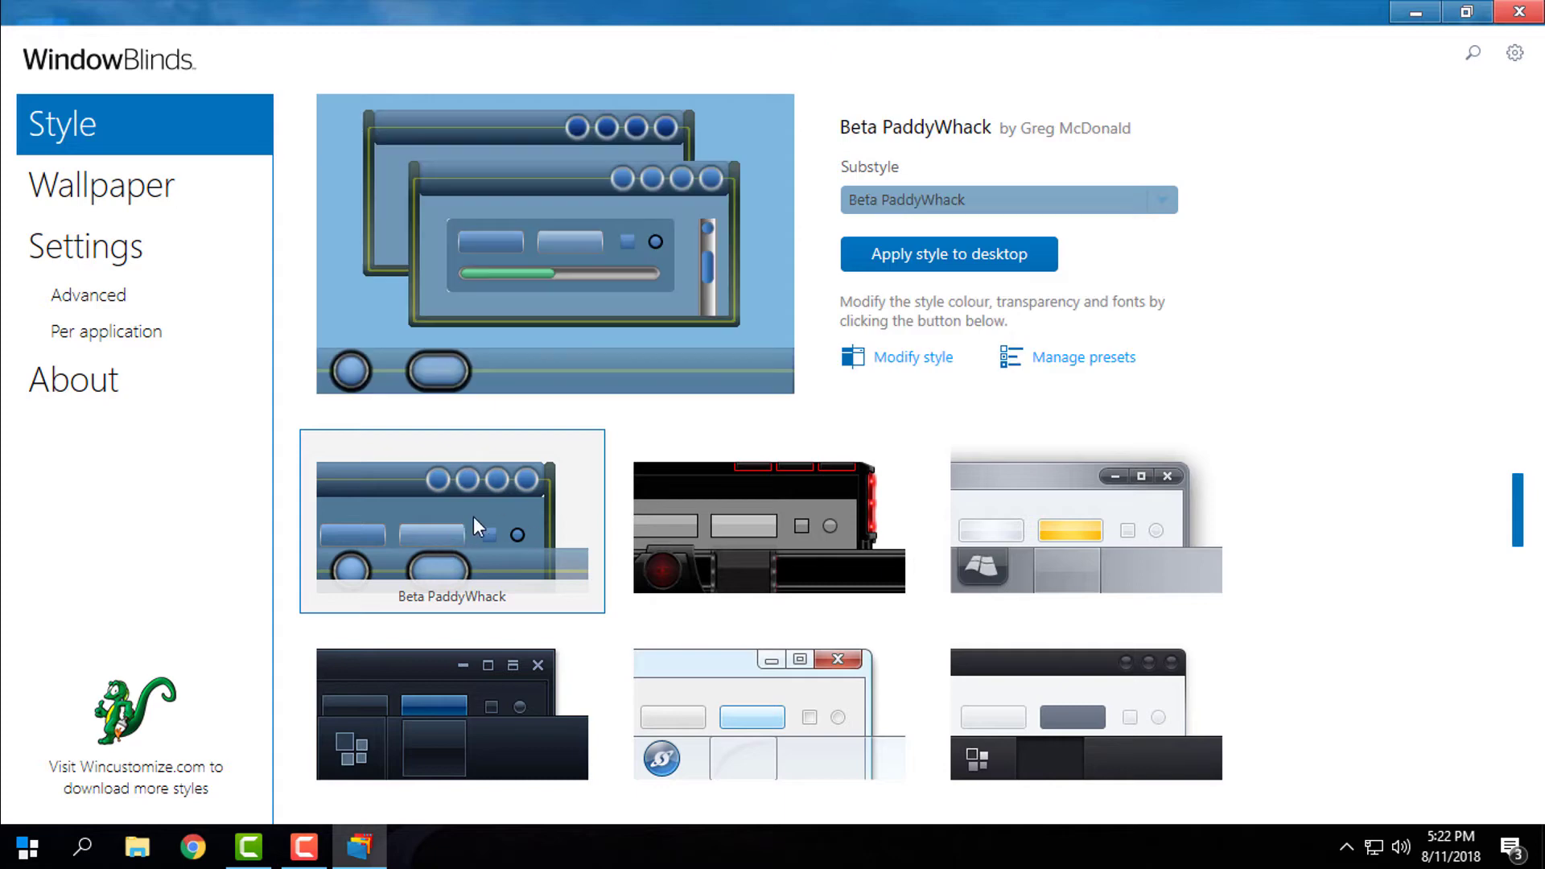
pyautogui.click(907, 254)
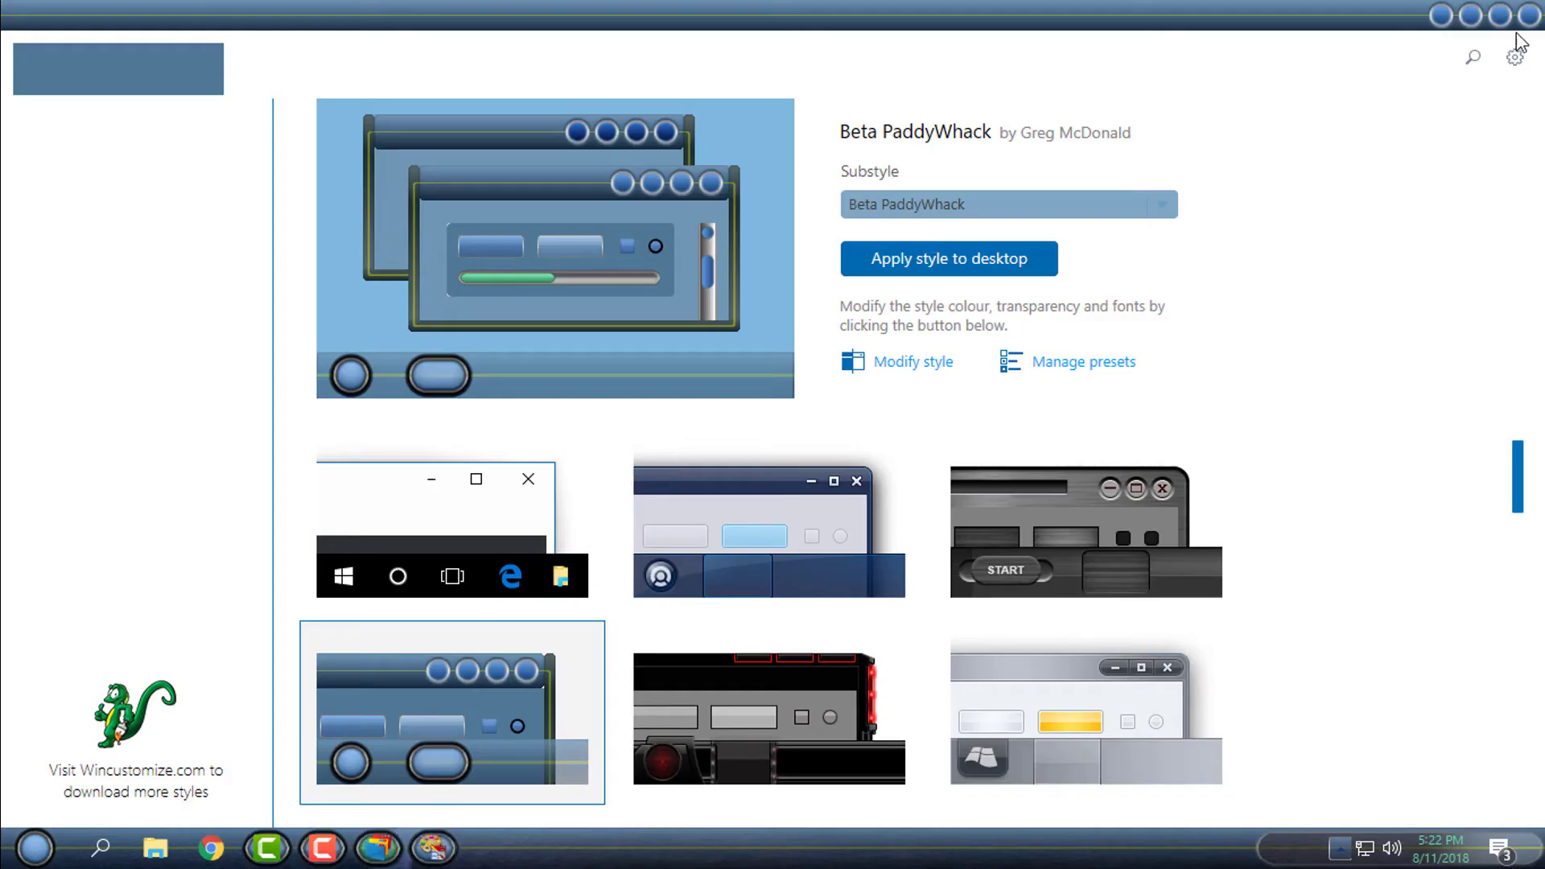
# - Close WindowBlinds and open and close the PaddyWhack-skinned Start menu
pyautogui.click(1536, 21)
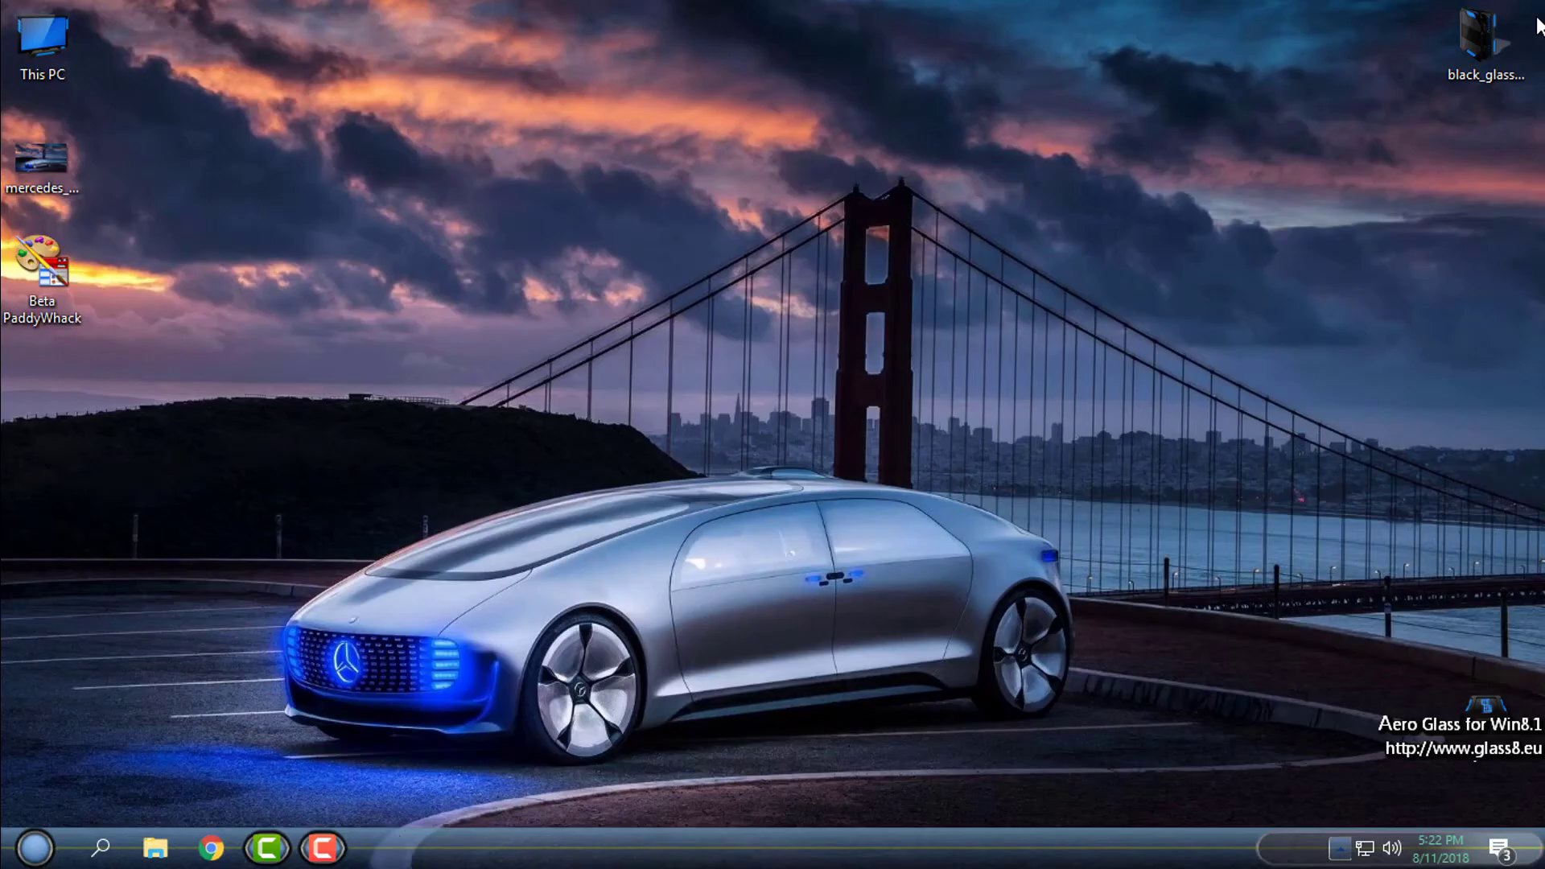
pyautogui.click(19, 853)
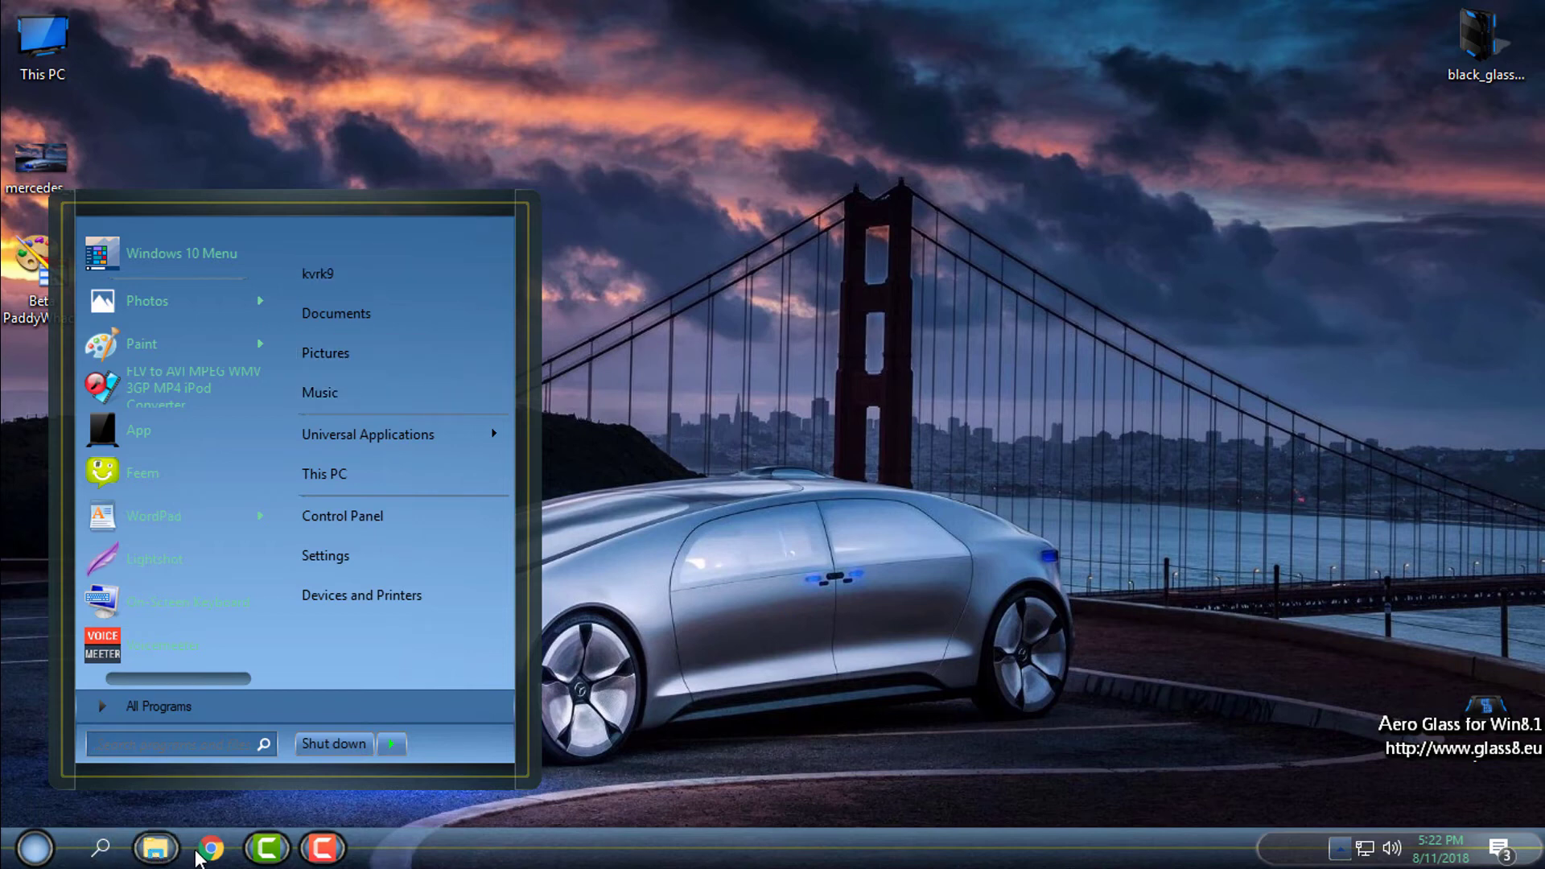
pyautogui.click(44, 851)
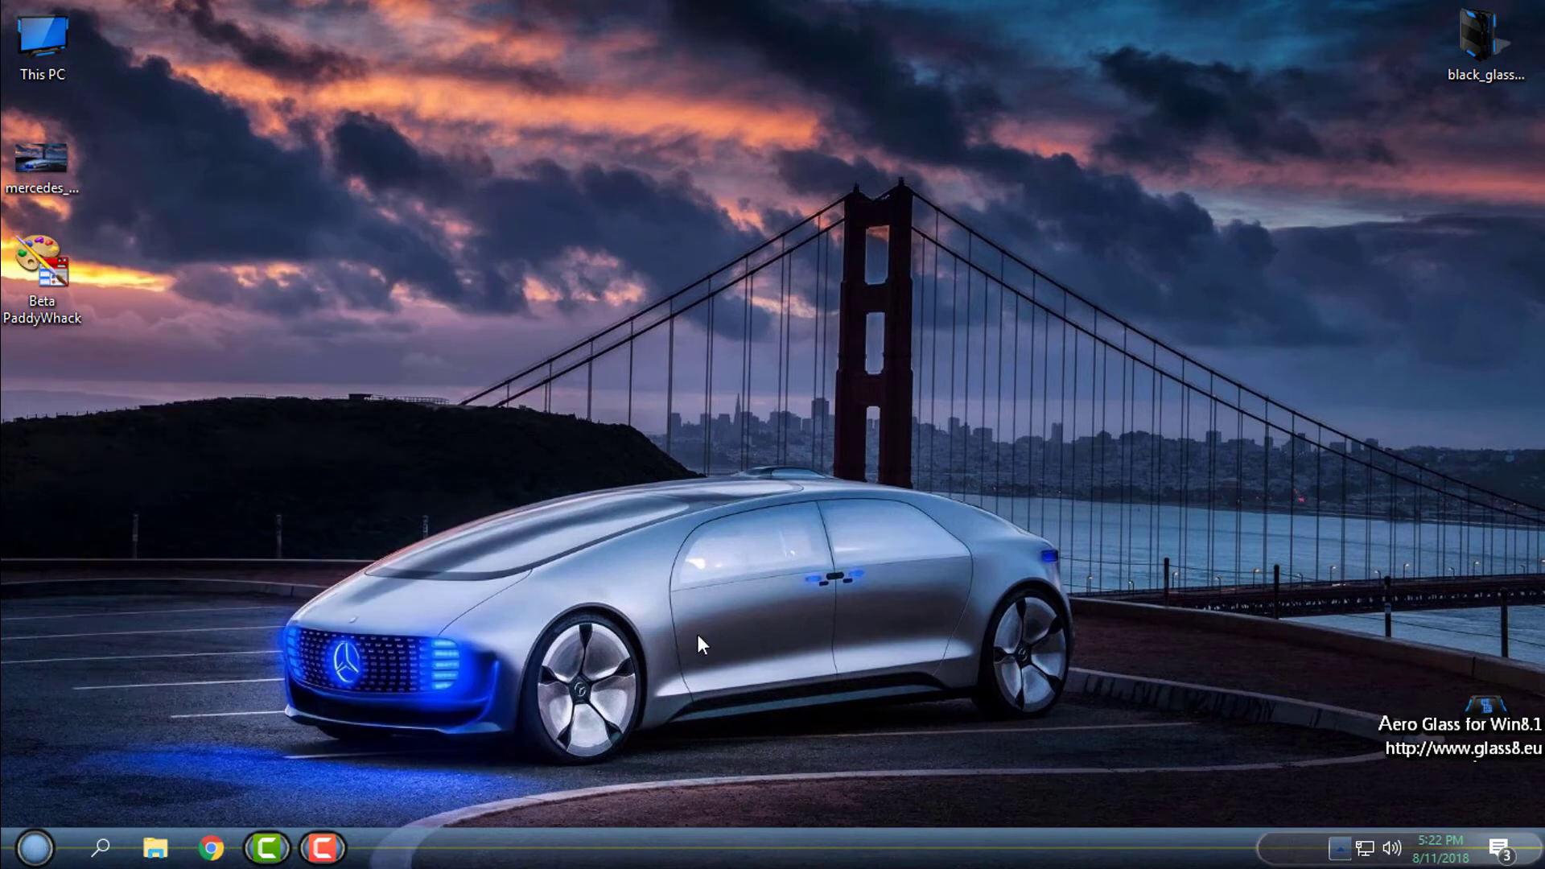
pyautogui.press('super')
pyautogui.press('super')
# - Preview This PC and the Start menu in the new skin, then close them
pyautogui.press('super+e')
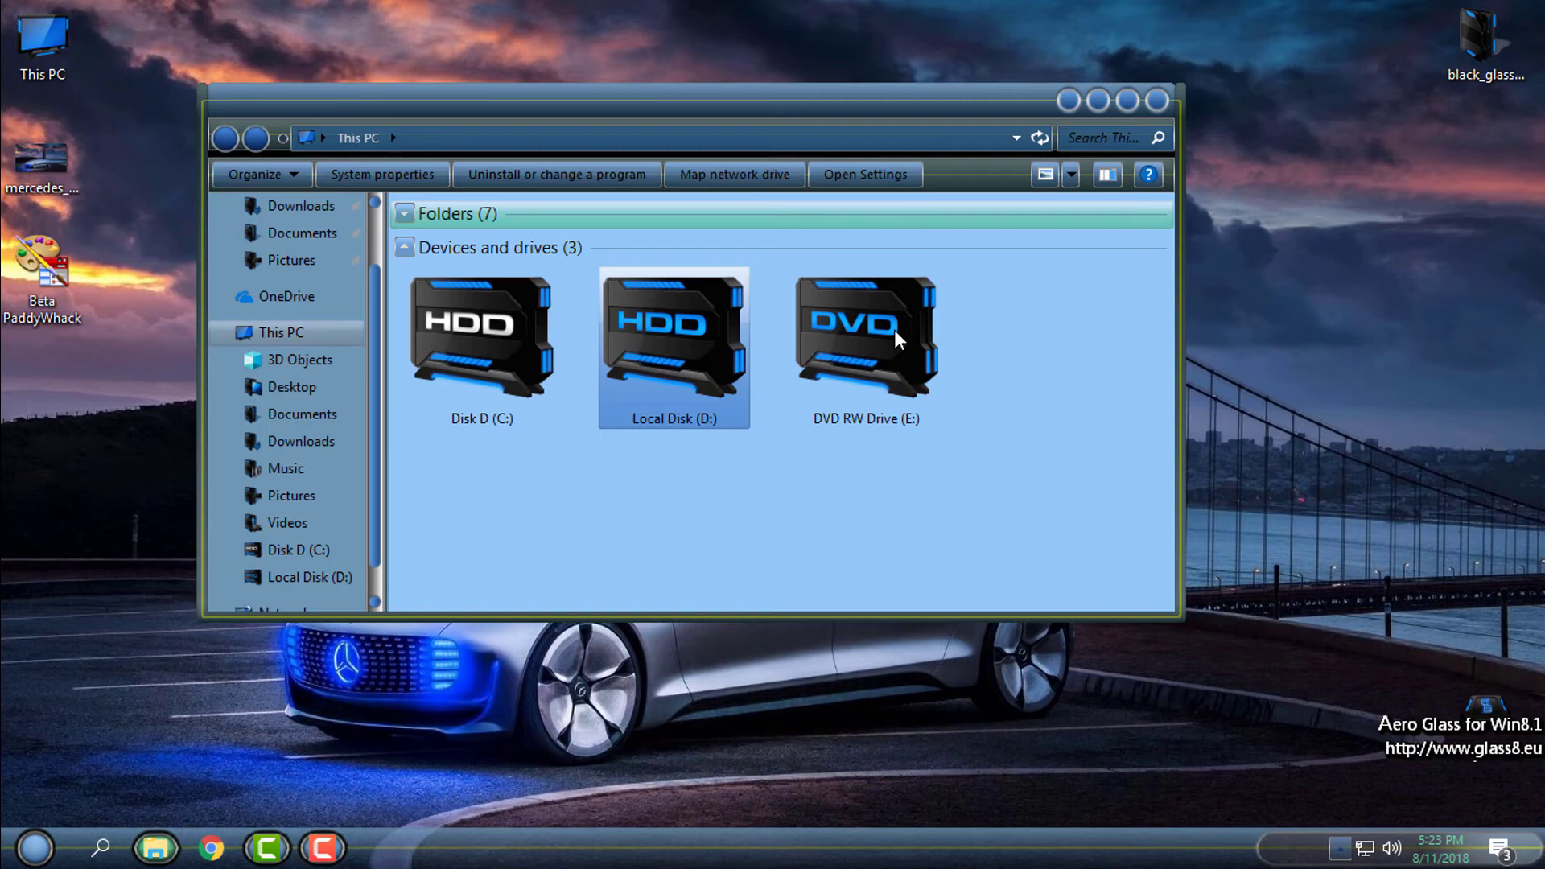
pyautogui.click(1157, 101)
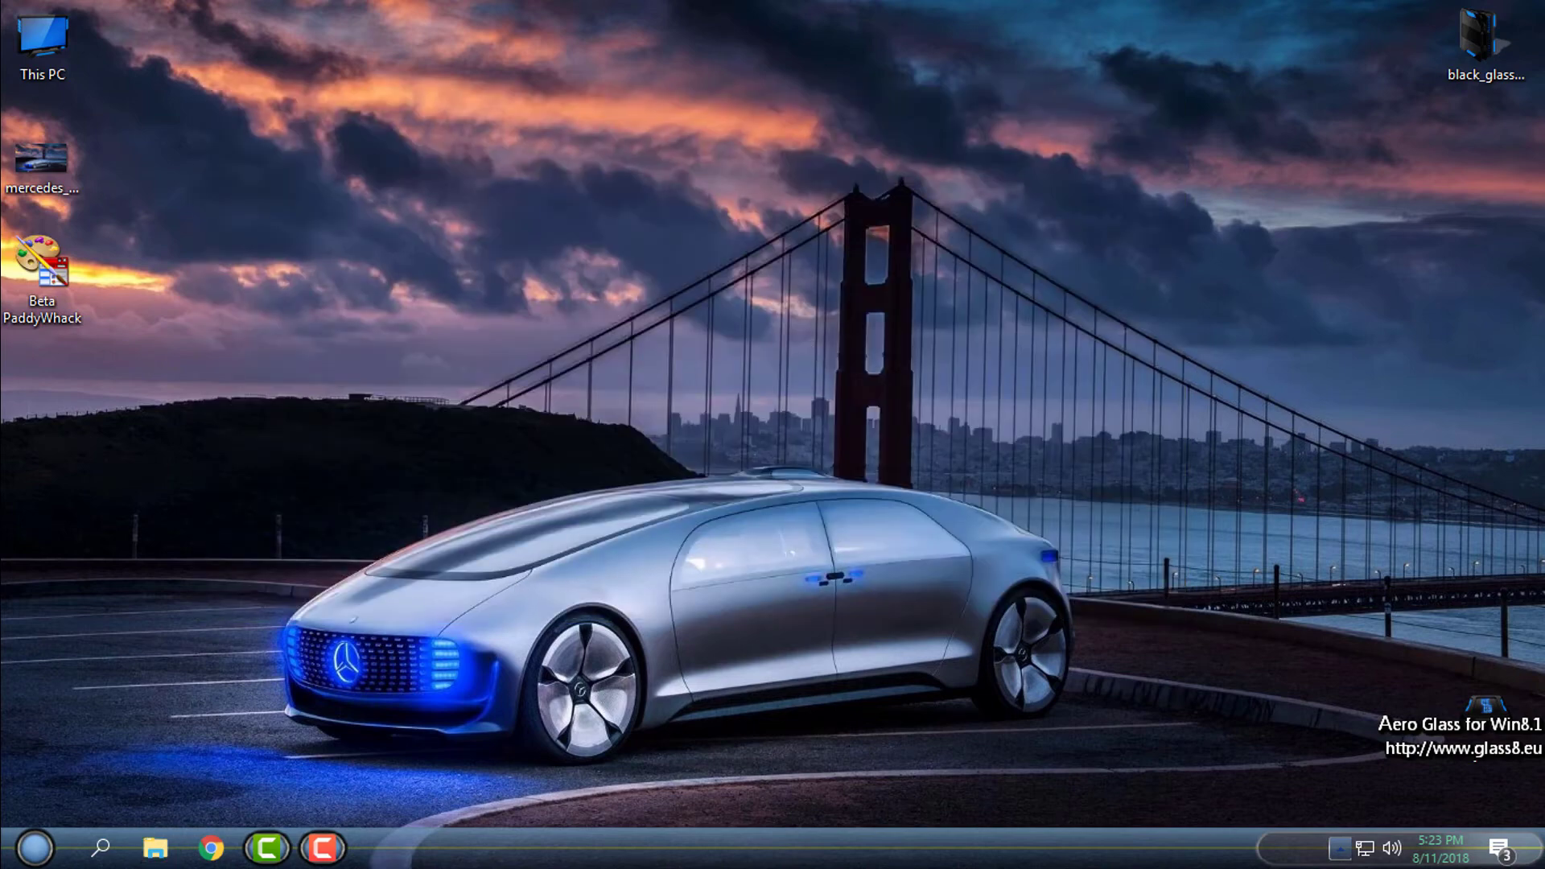
pyautogui.press('super')
pyautogui.press('super')
pyautogui.click(2, 857)
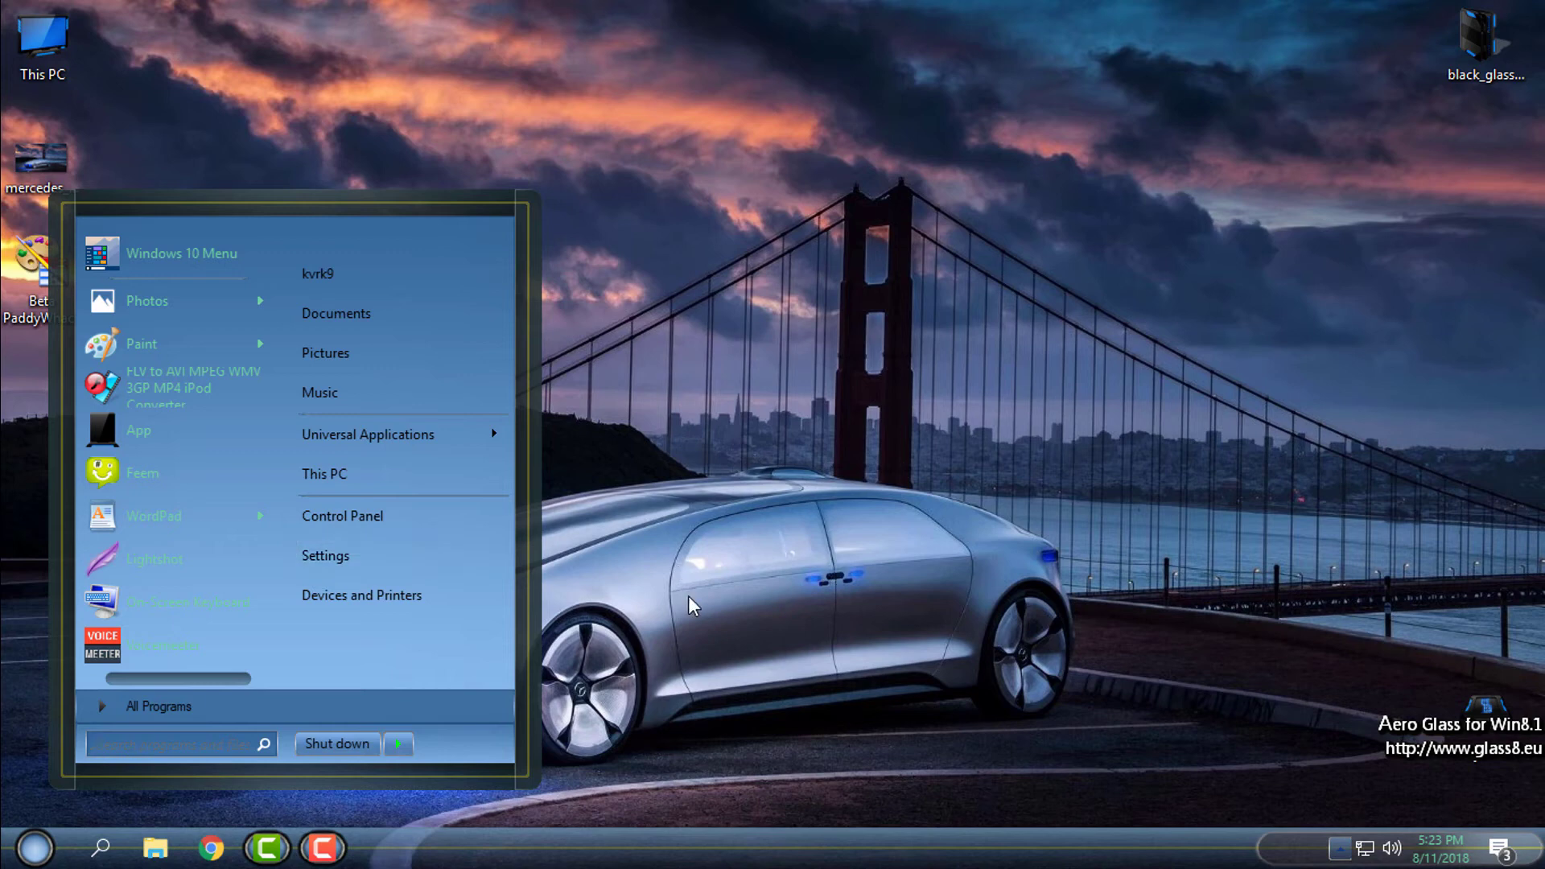
# - Open File Explorer, browse into Disk D (C:), then return to the This PC drive list
pyautogui.click(163, 849)
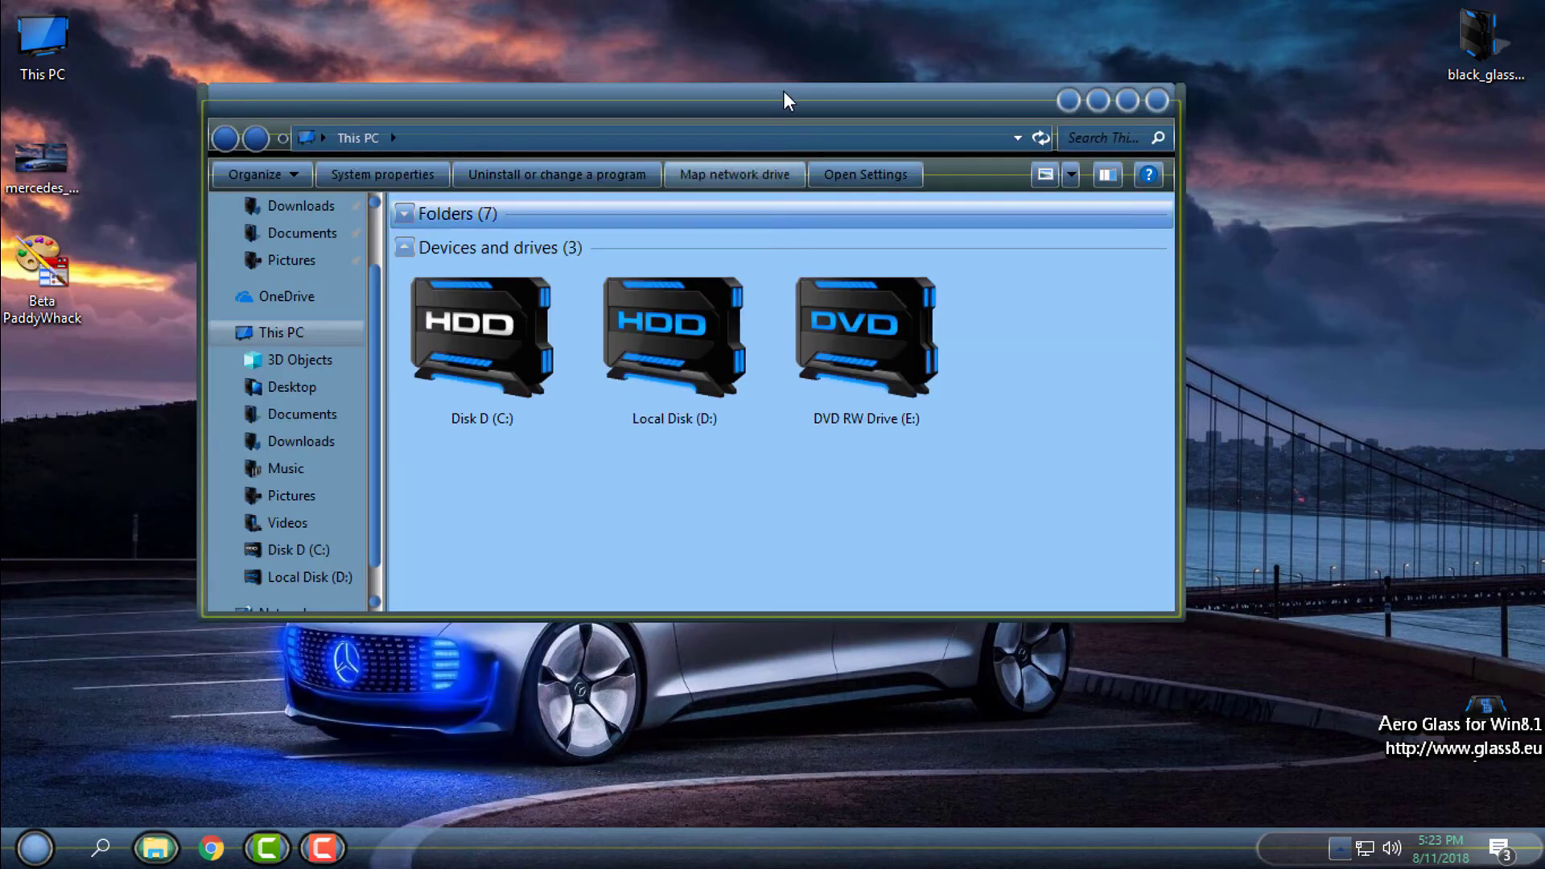
pyautogui.moveTo(844, 109); pyautogui.dragTo(1120, 64)
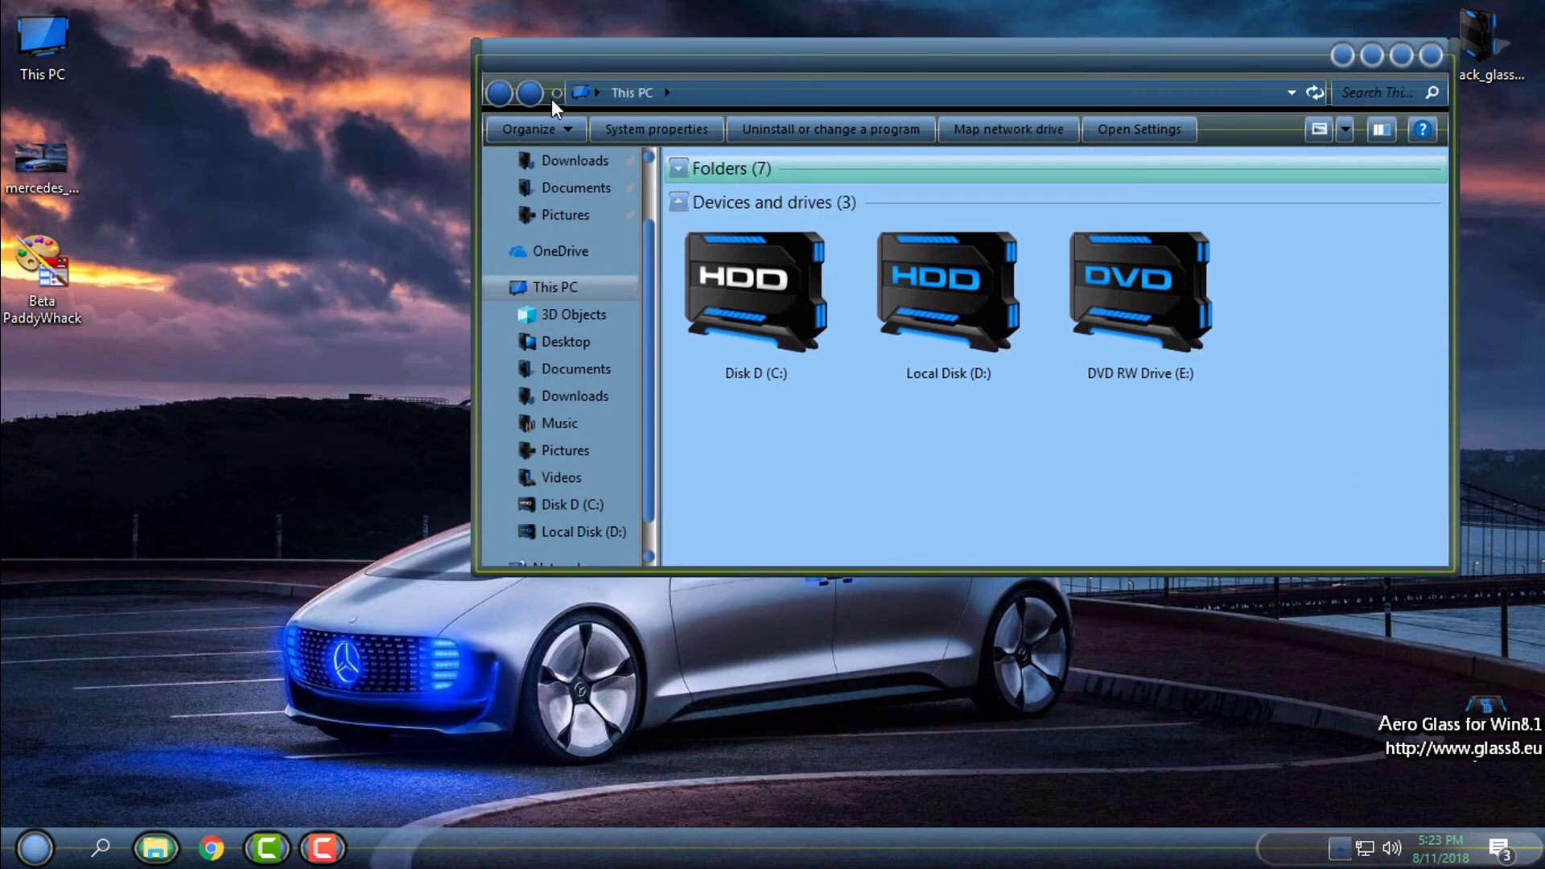
pyautogui.click(699, 269)
pyautogui.doubleClick(699, 269)
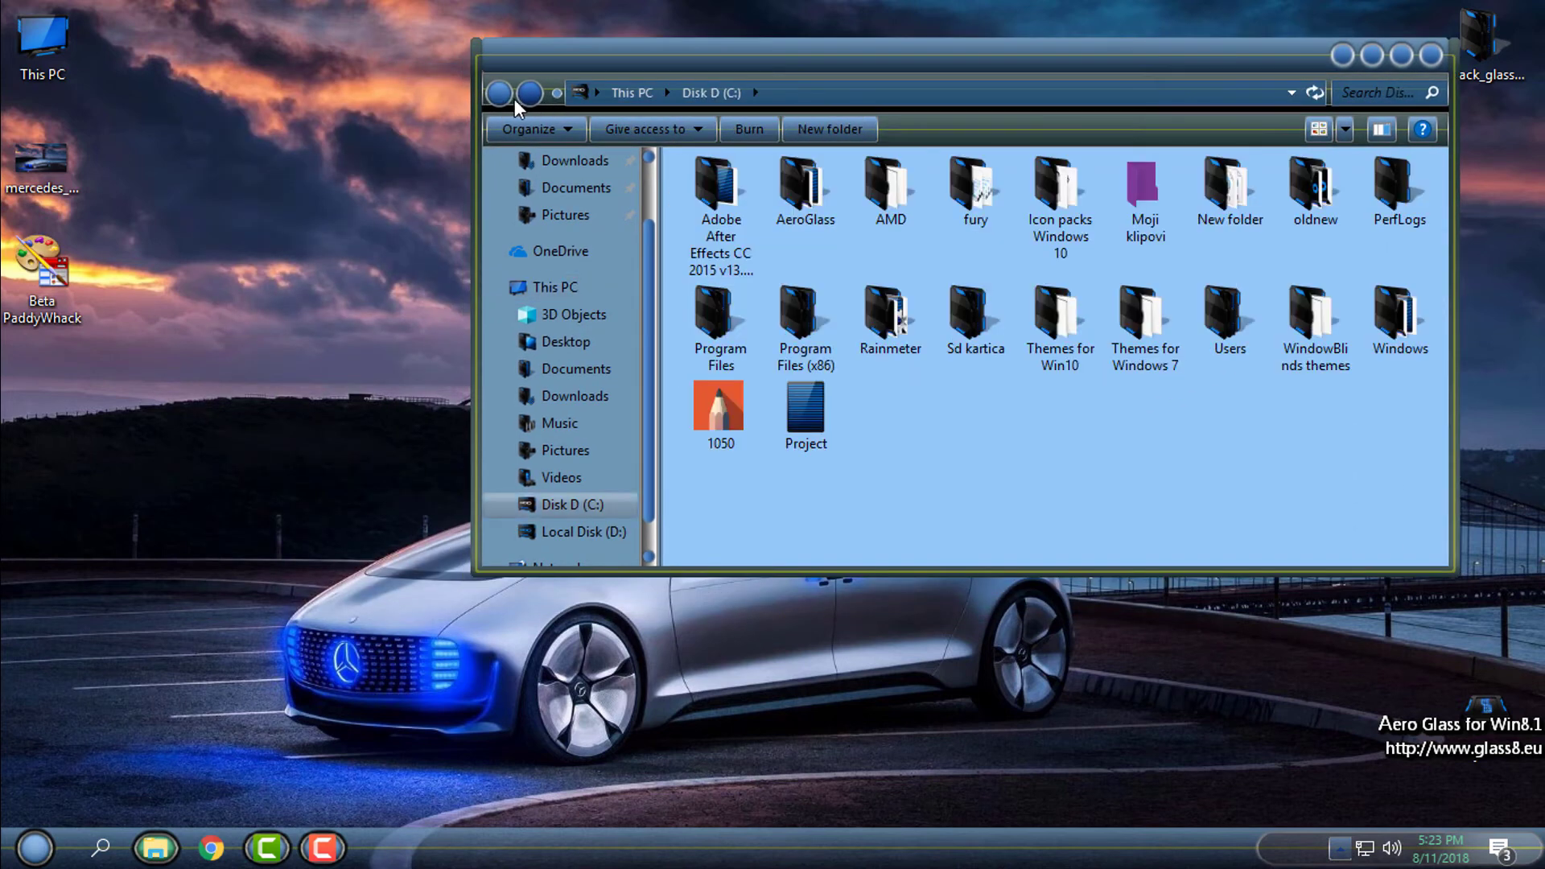
pyautogui.click(502, 97)
pyautogui.scroll(-1, 563, 483)
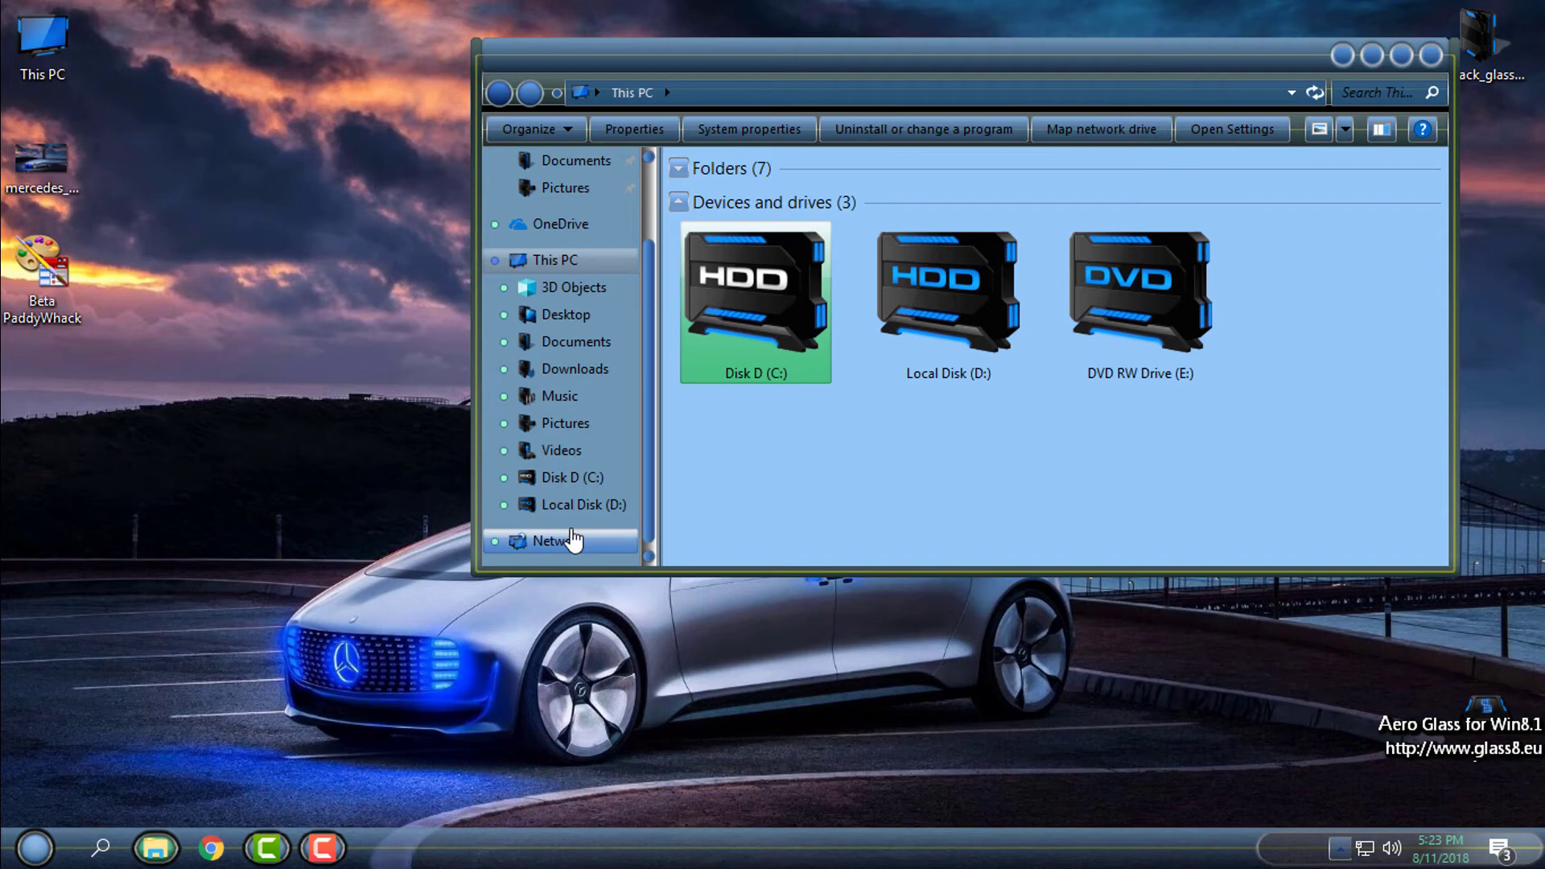
pyautogui.scroll(2, 563, 443)
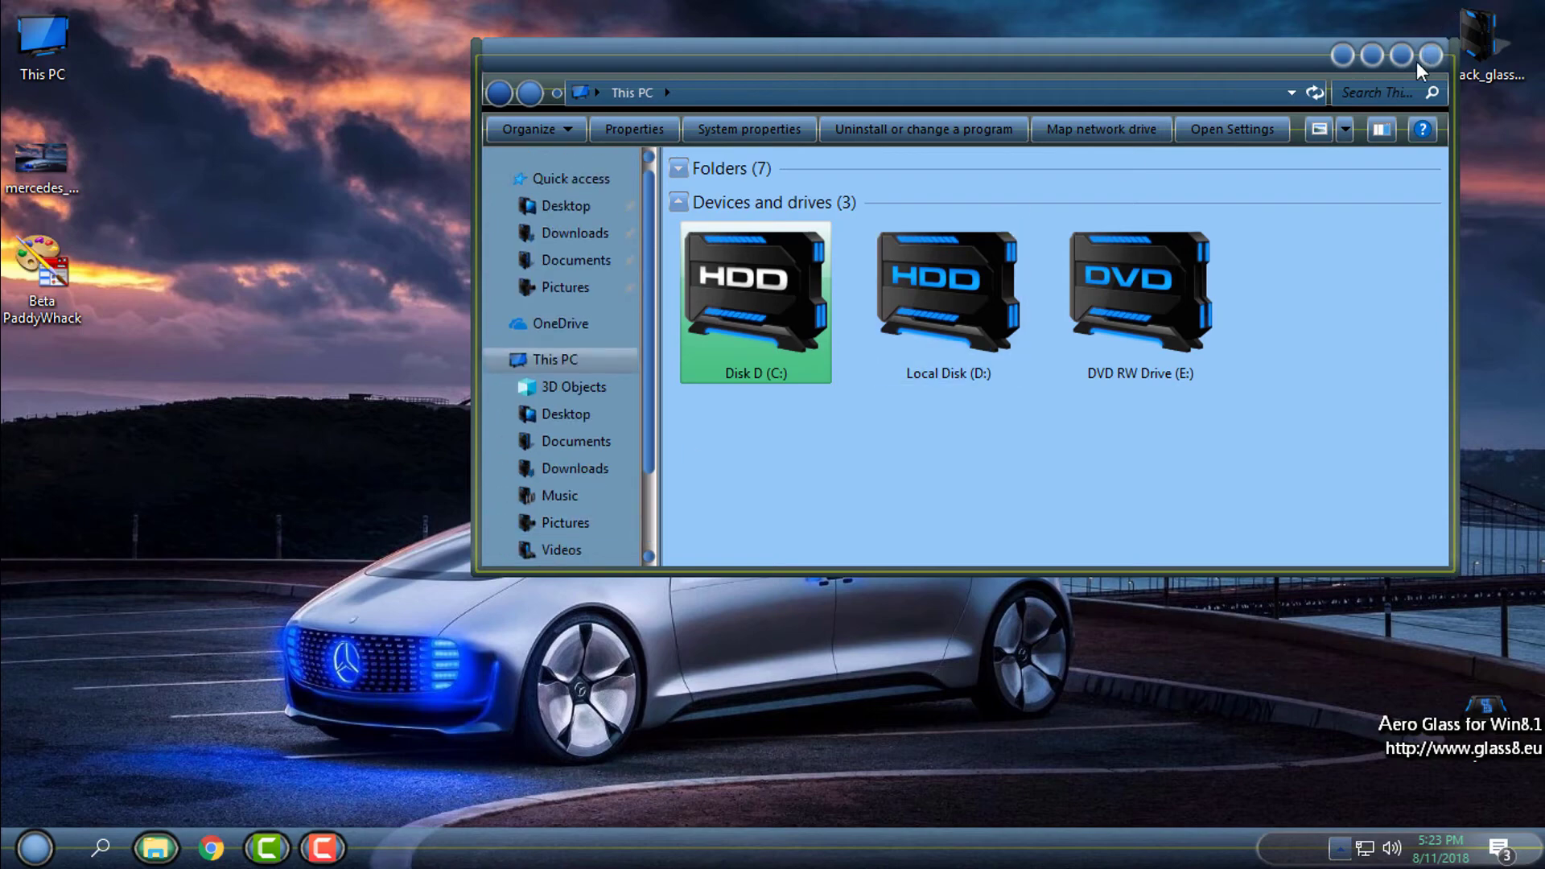
pyautogui.moveTo(1002, 70); pyautogui.dragTo(794, 139)
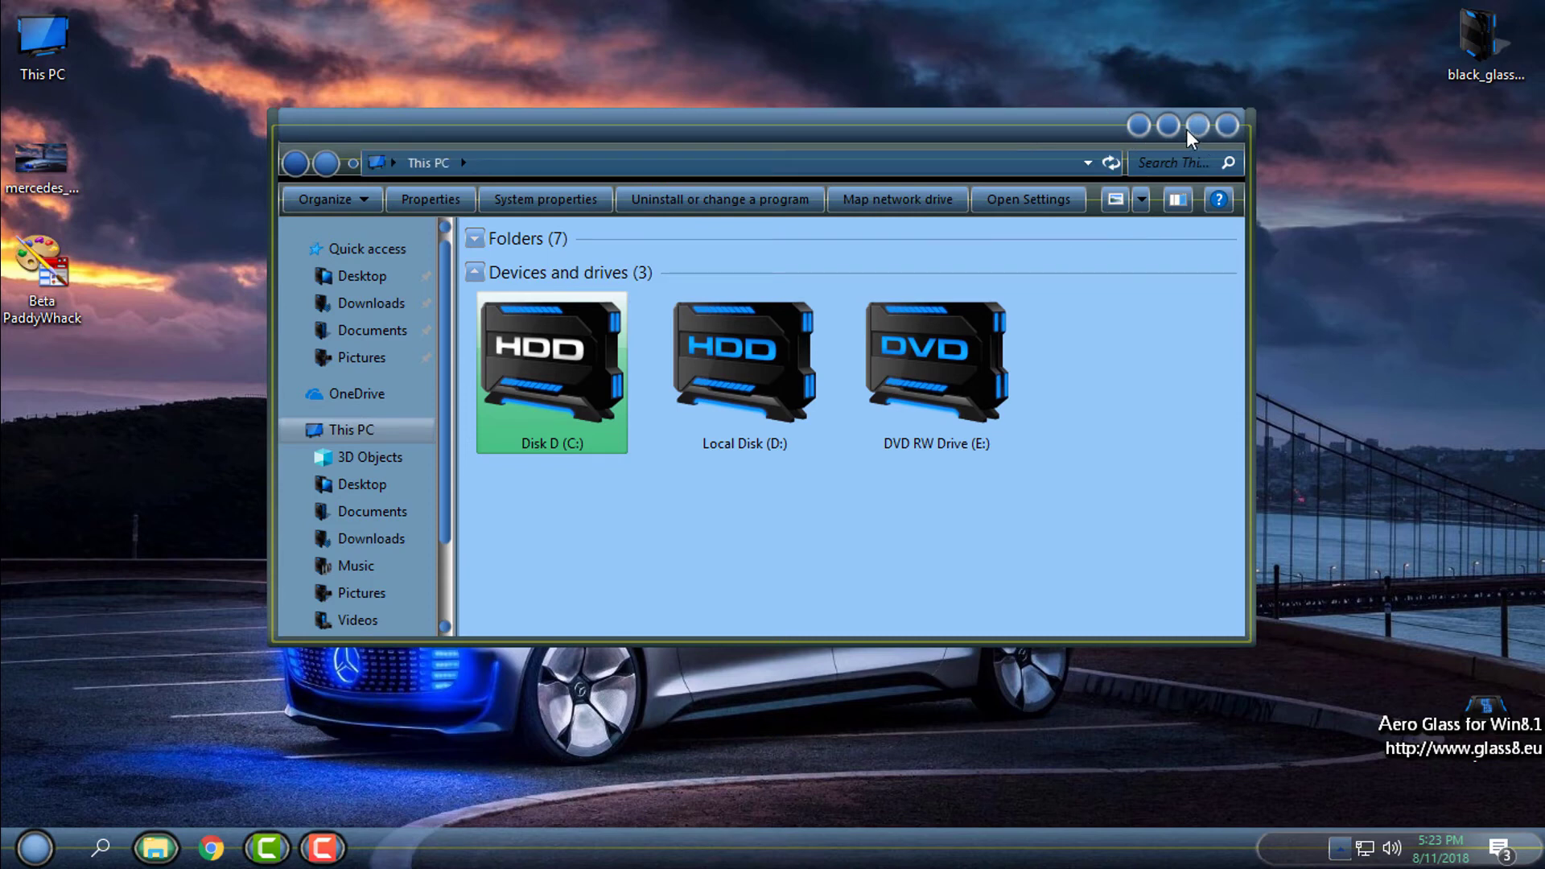
# - Close the Explorer window and toggle the skinned Start menu several times
pyautogui.click(1233, 126)
pyautogui.press('super')
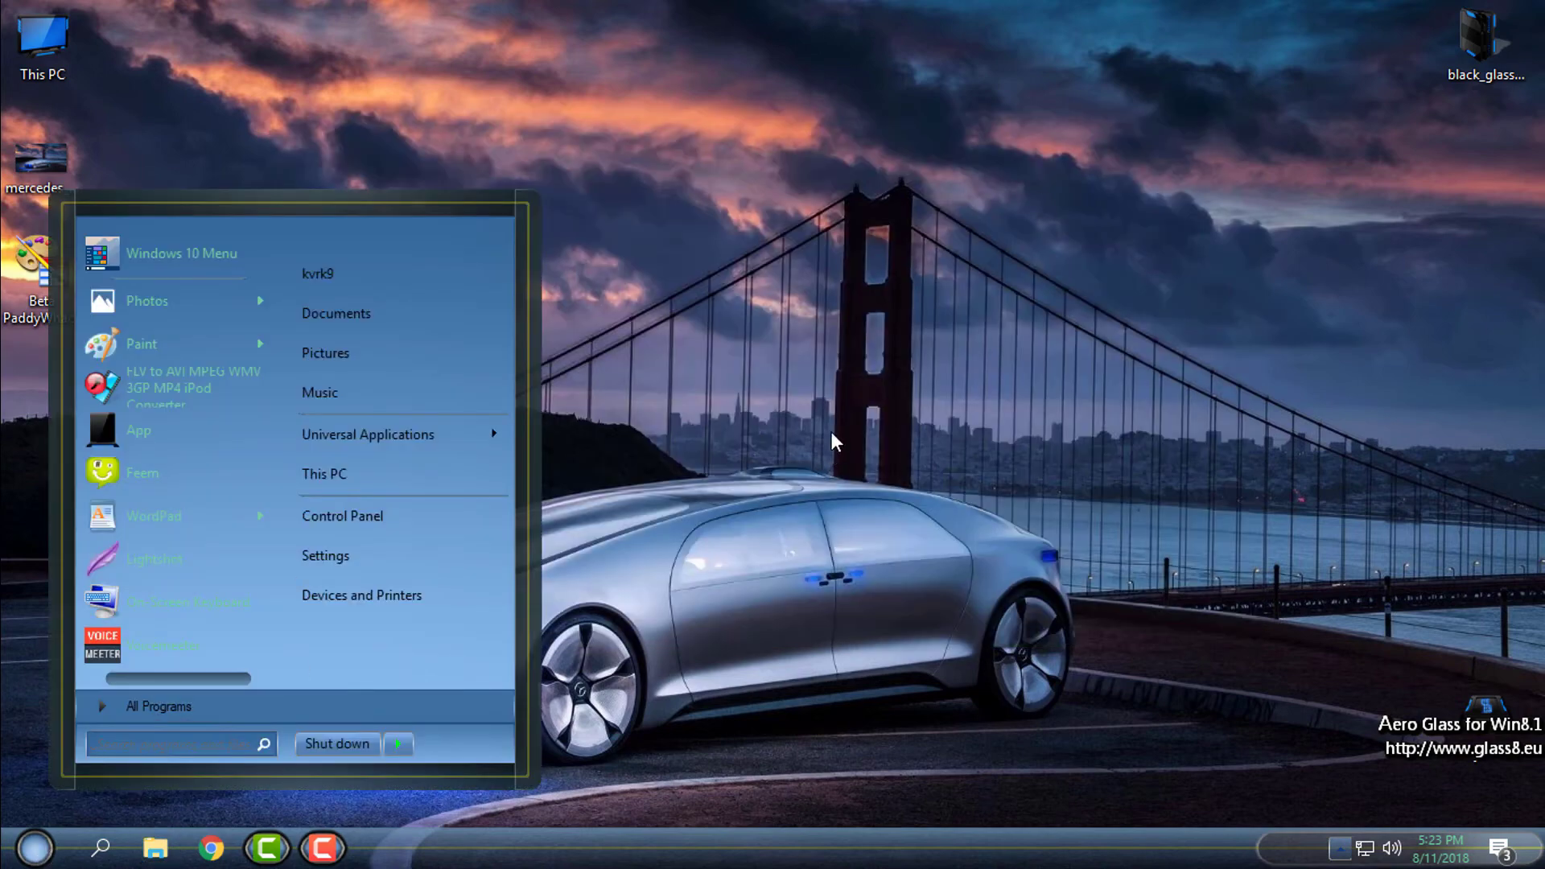
pyautogui.press('super')
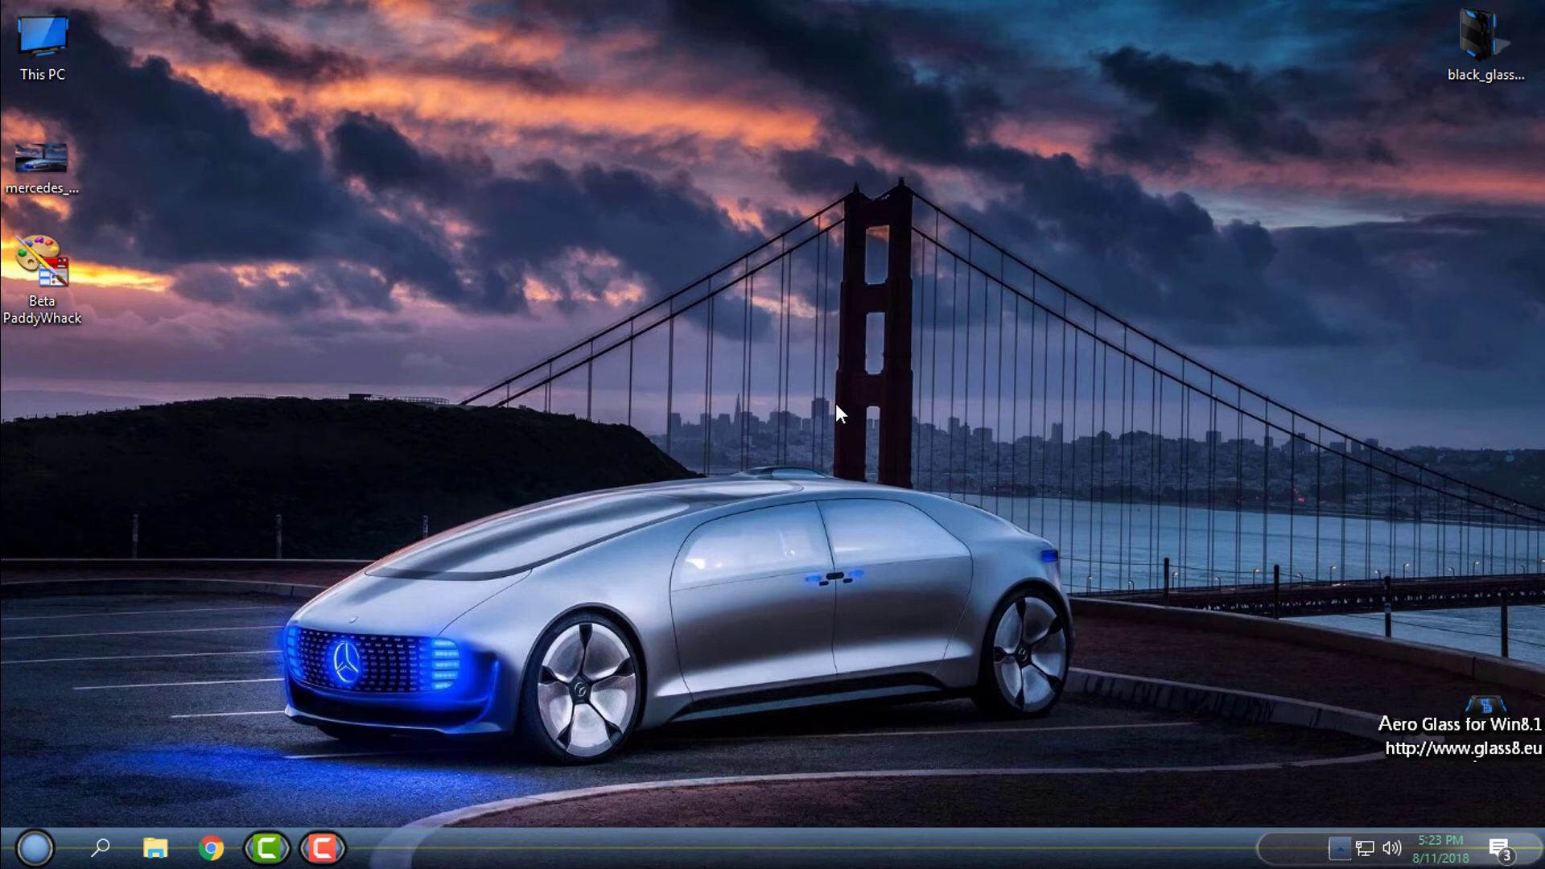
pyautogui.press('super')
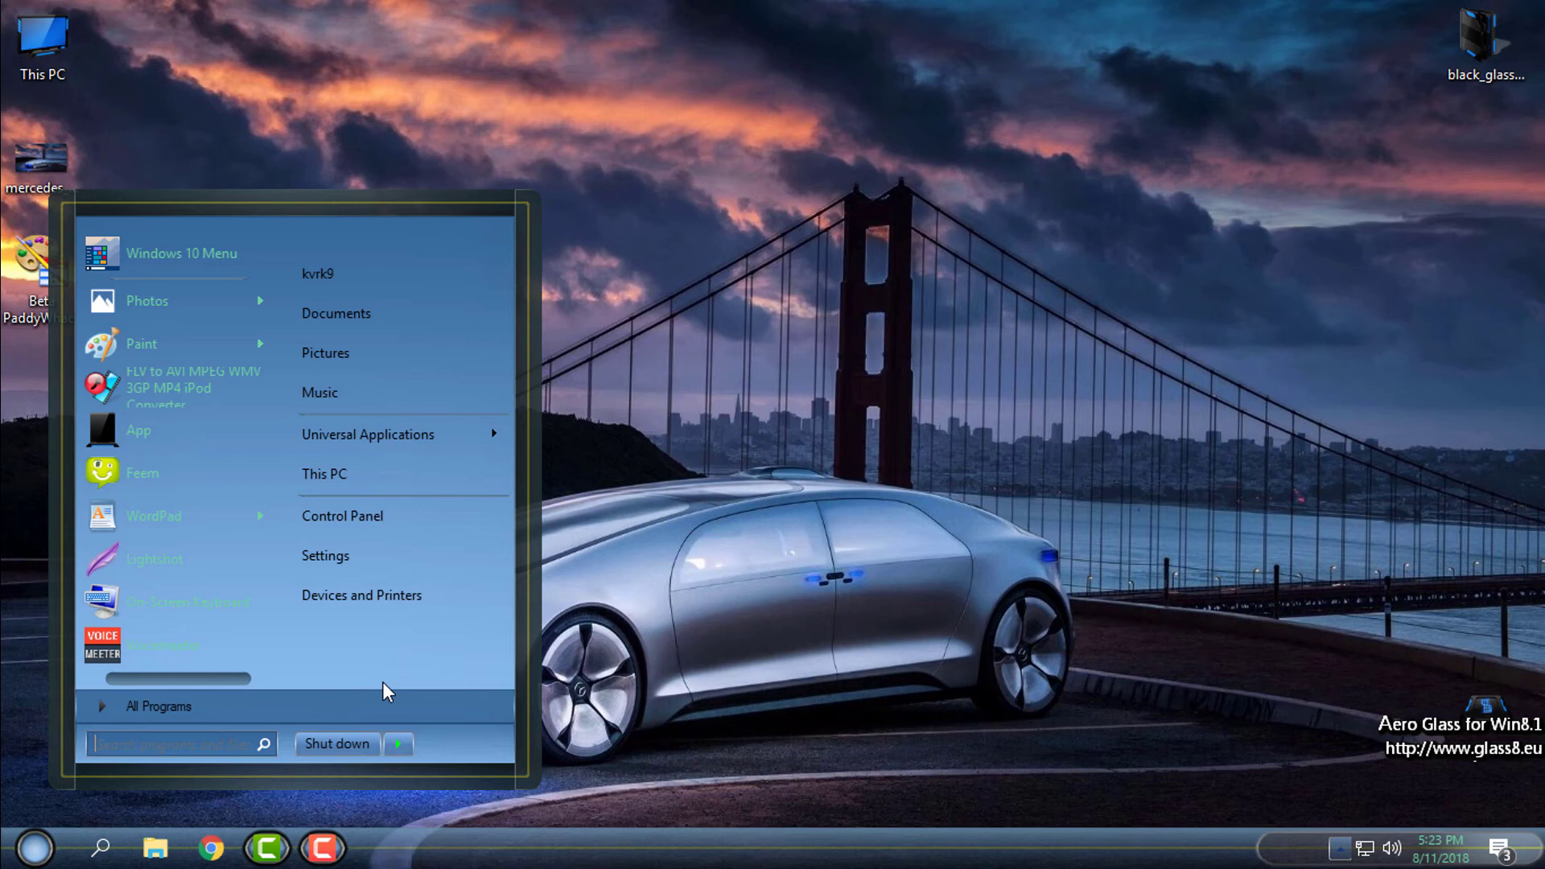
pyautogui.click(23, 858)
pyautogui.click(24, 856)
pyautogui.click(744, 412)
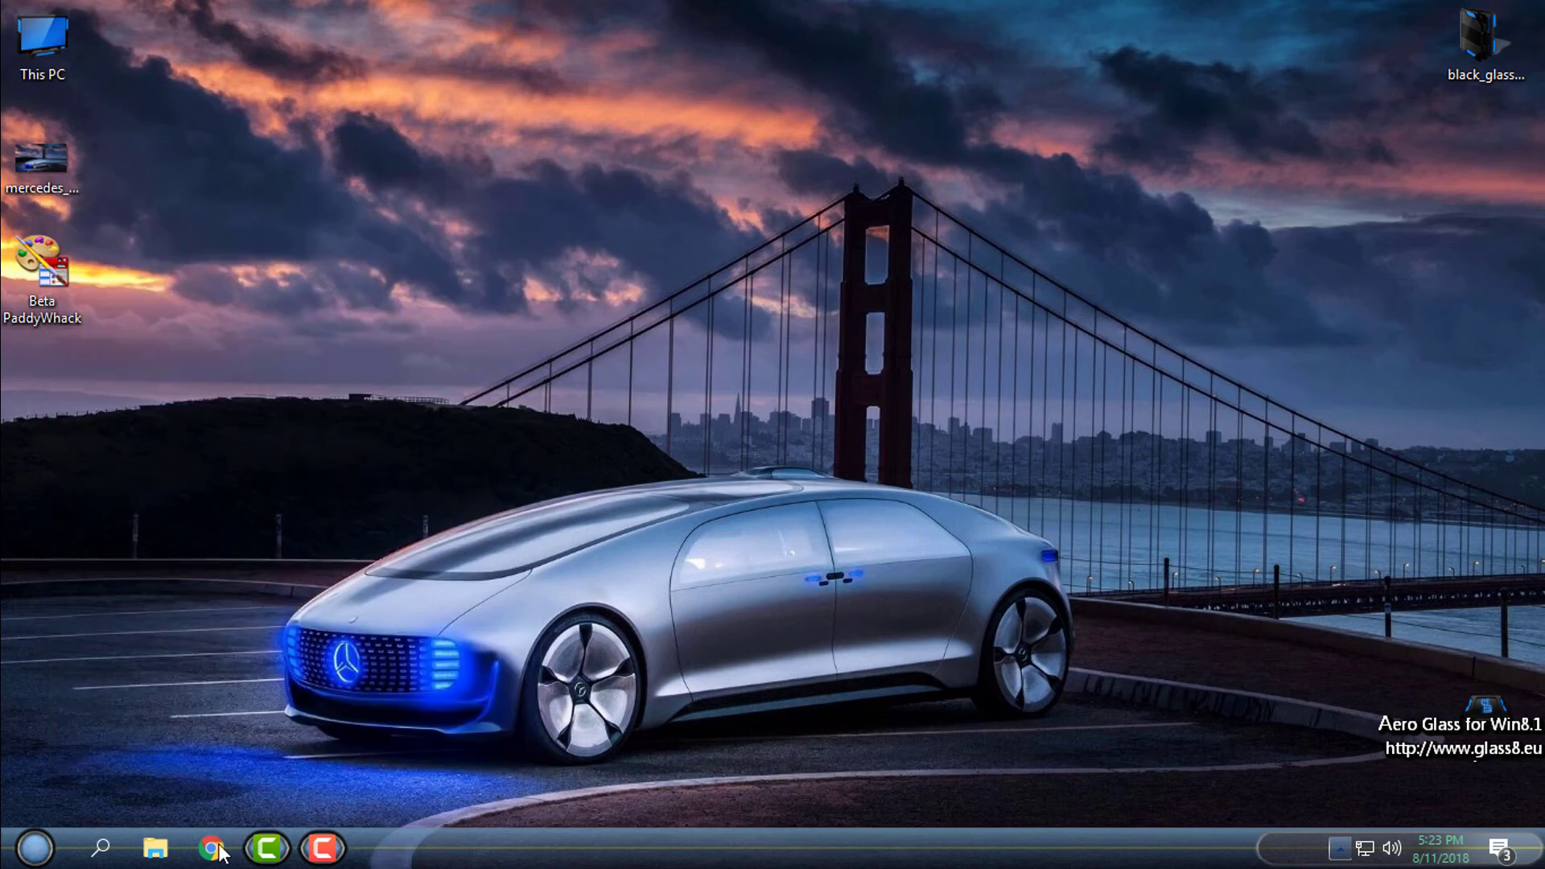
# - Toggle the Start menu, then open File Explorer at This PC
pyautogui.click(44, 859)
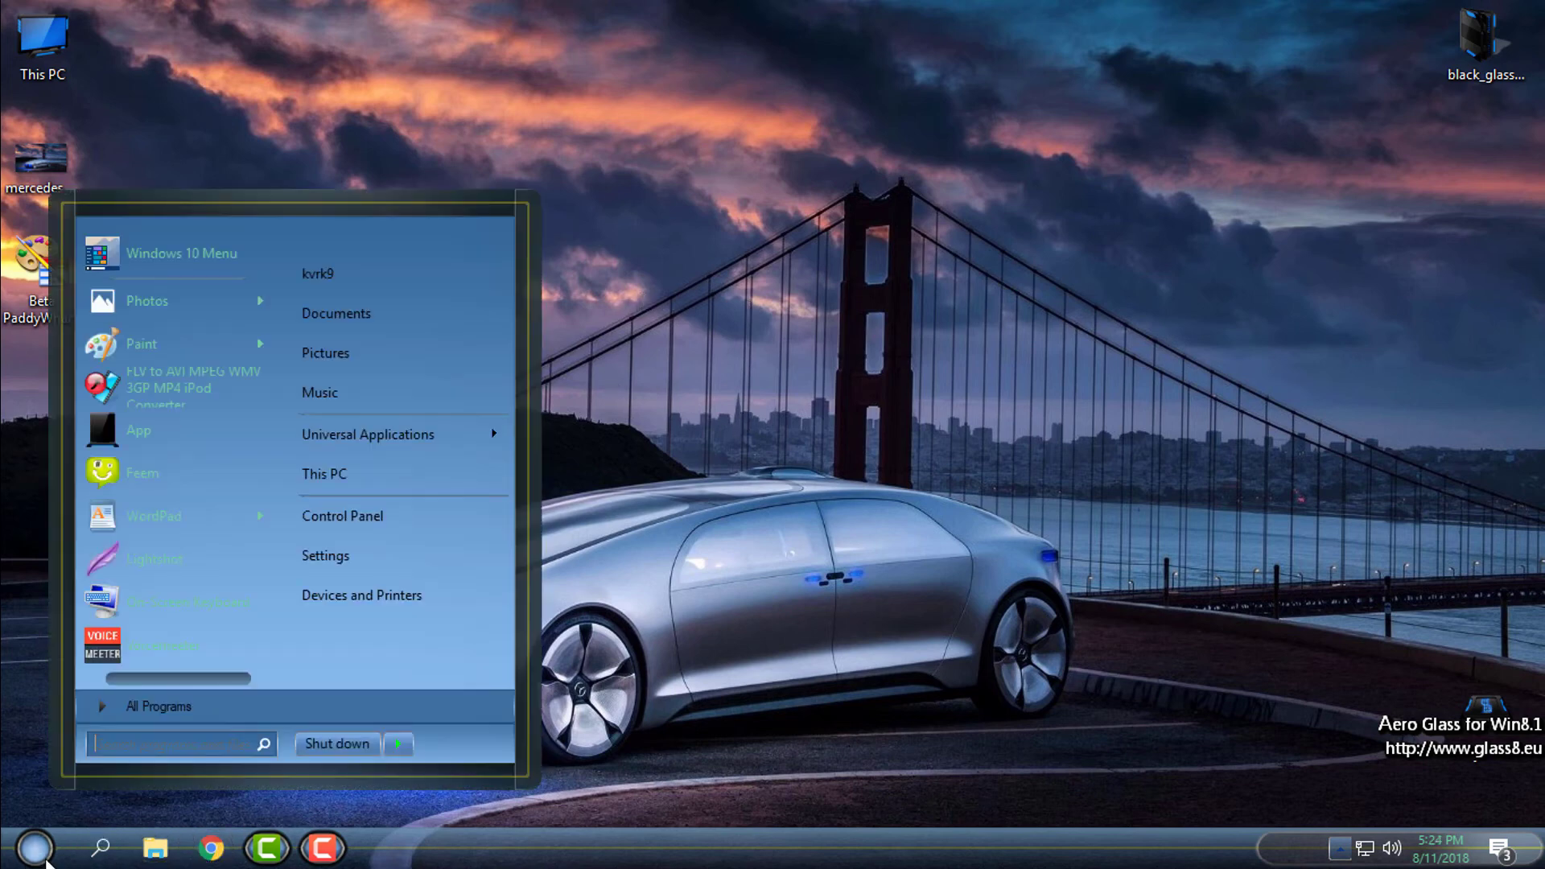
pyautogui.click(158, 851)
pyautogui.click(158, 852)
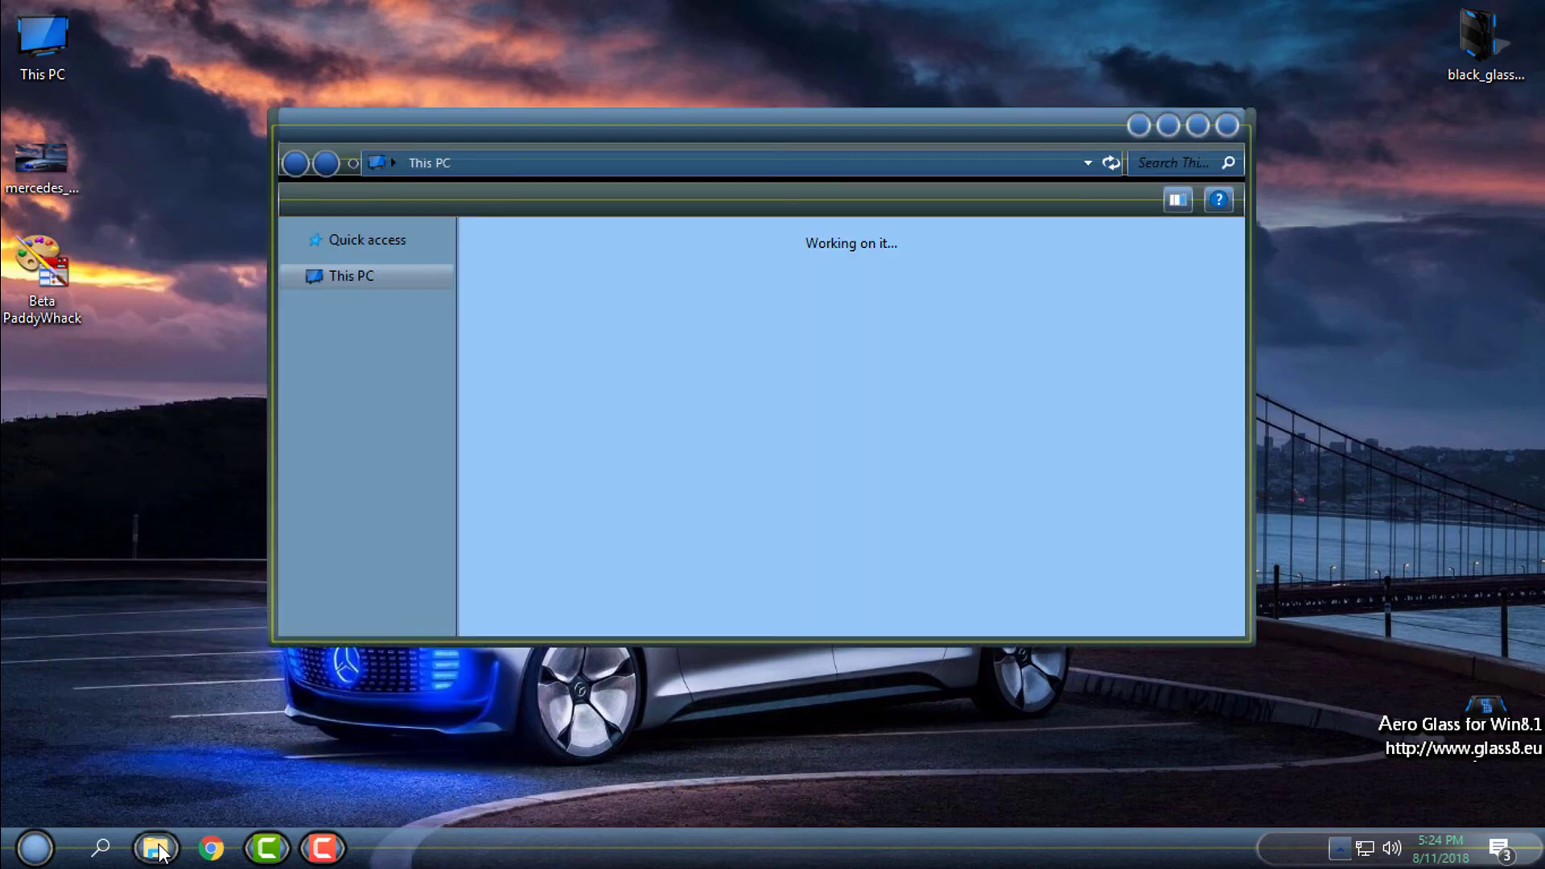
# - Select Local Disk (D:), DVD RW Drive (E:) and Disk D (C:) in turn
pyautogui.click(705, 382)
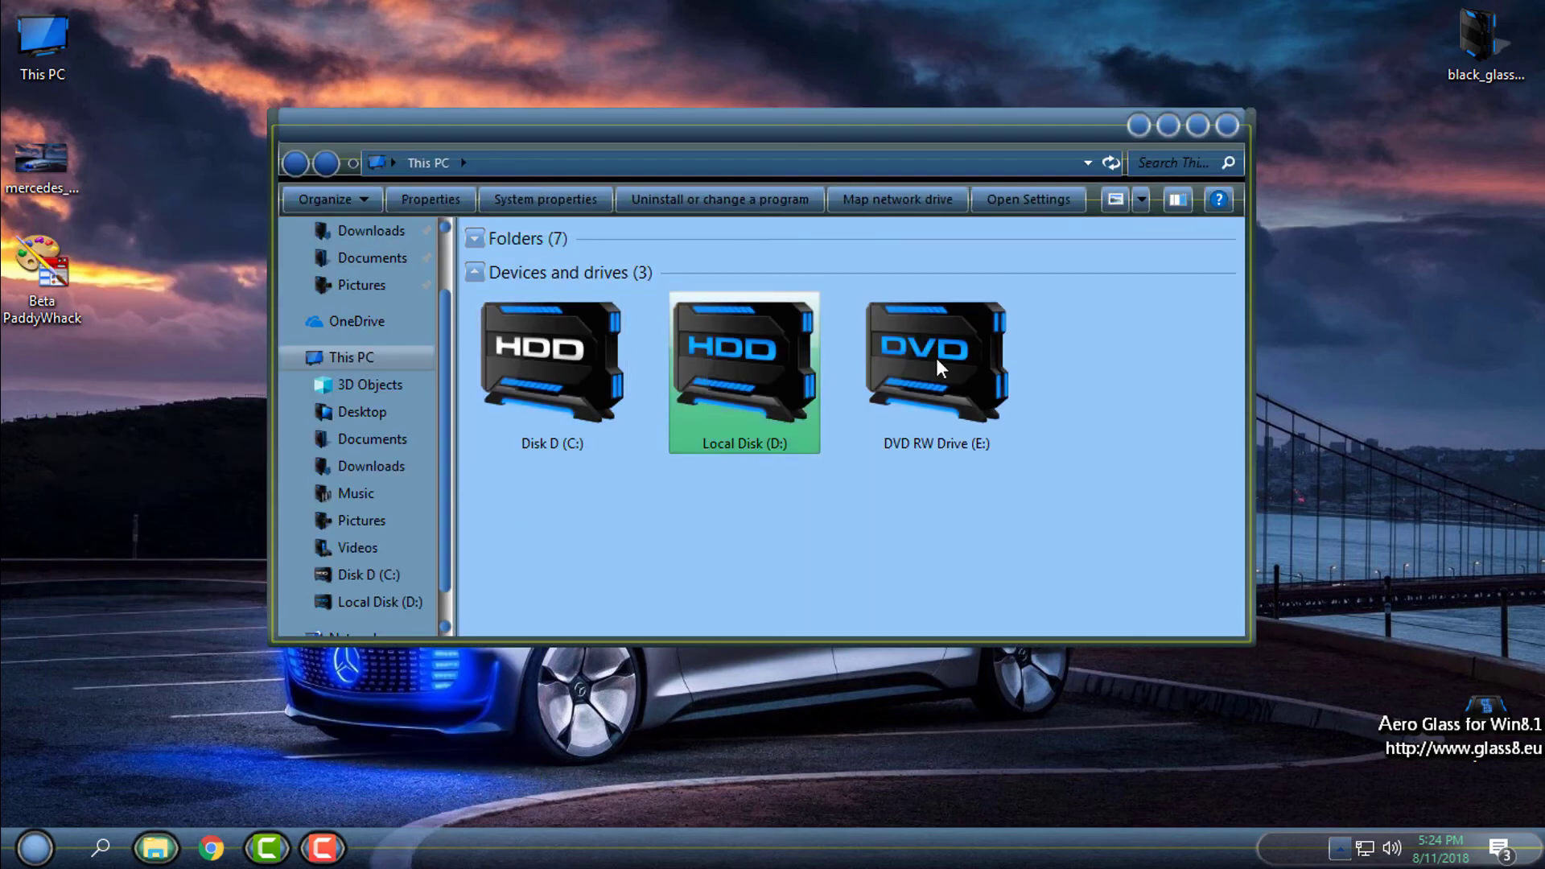
pyautogui.click(939, 362)
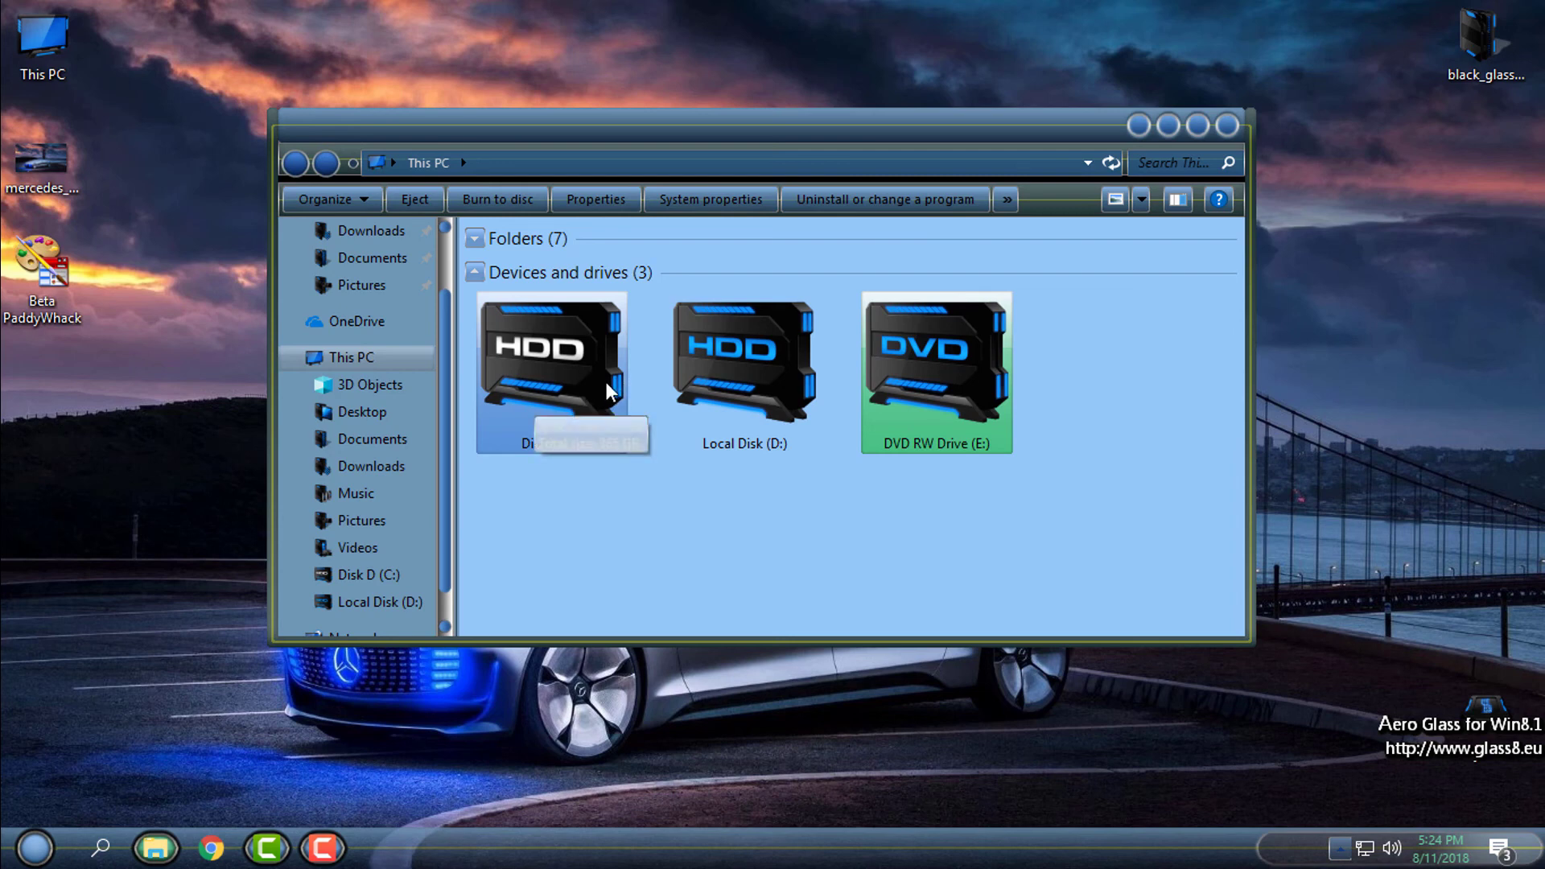
pyautogui.click(708, 375)
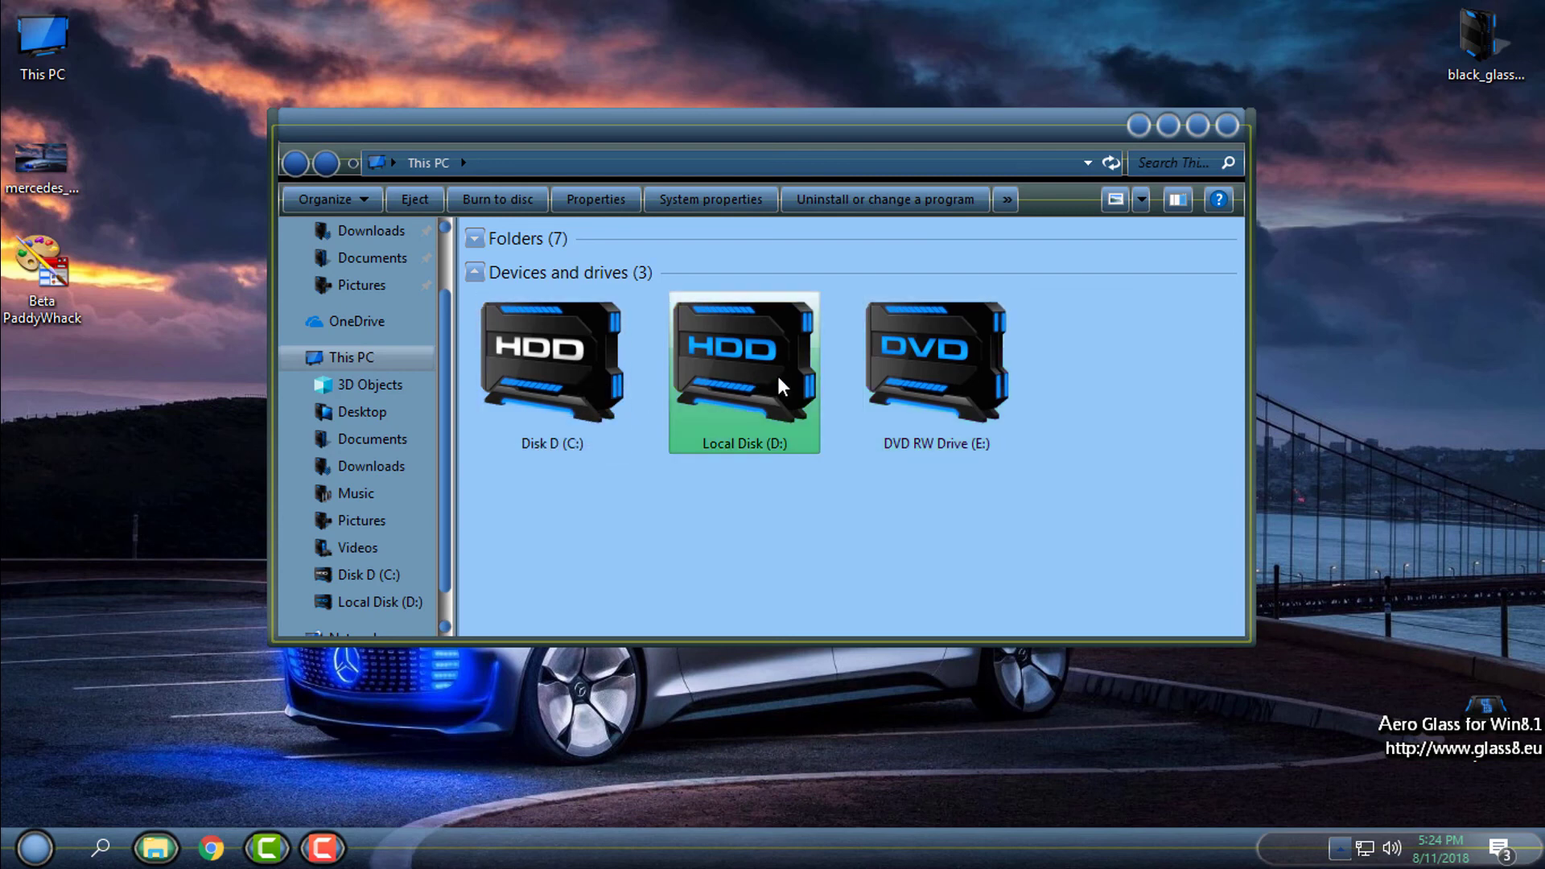
pyautogui.click(568, 373)
pyautogui.click(907, 362)
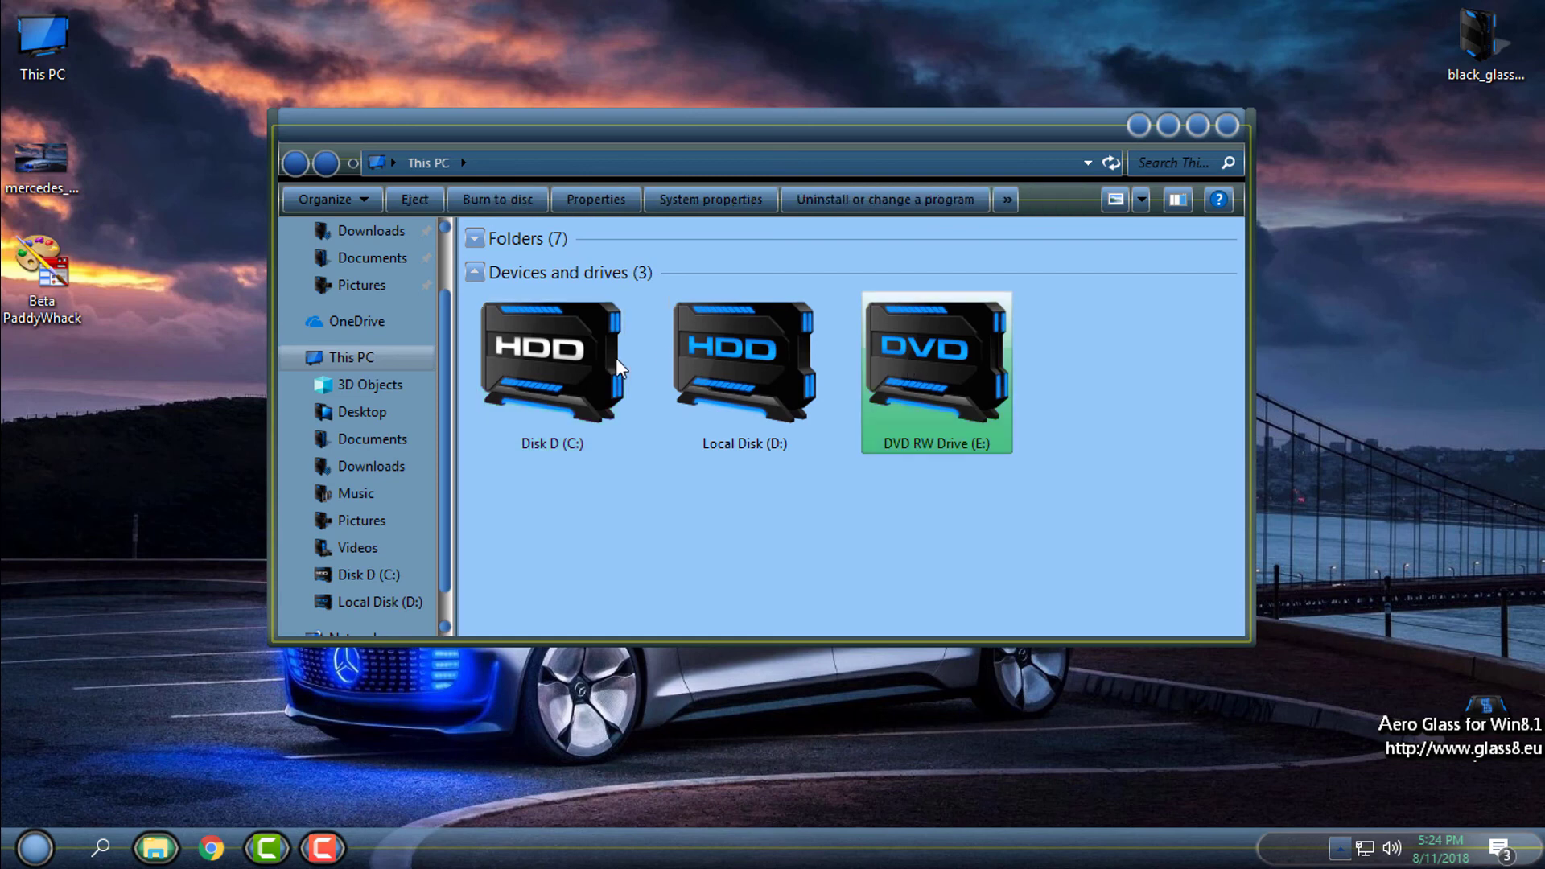
pyautogui.click(615, 359)
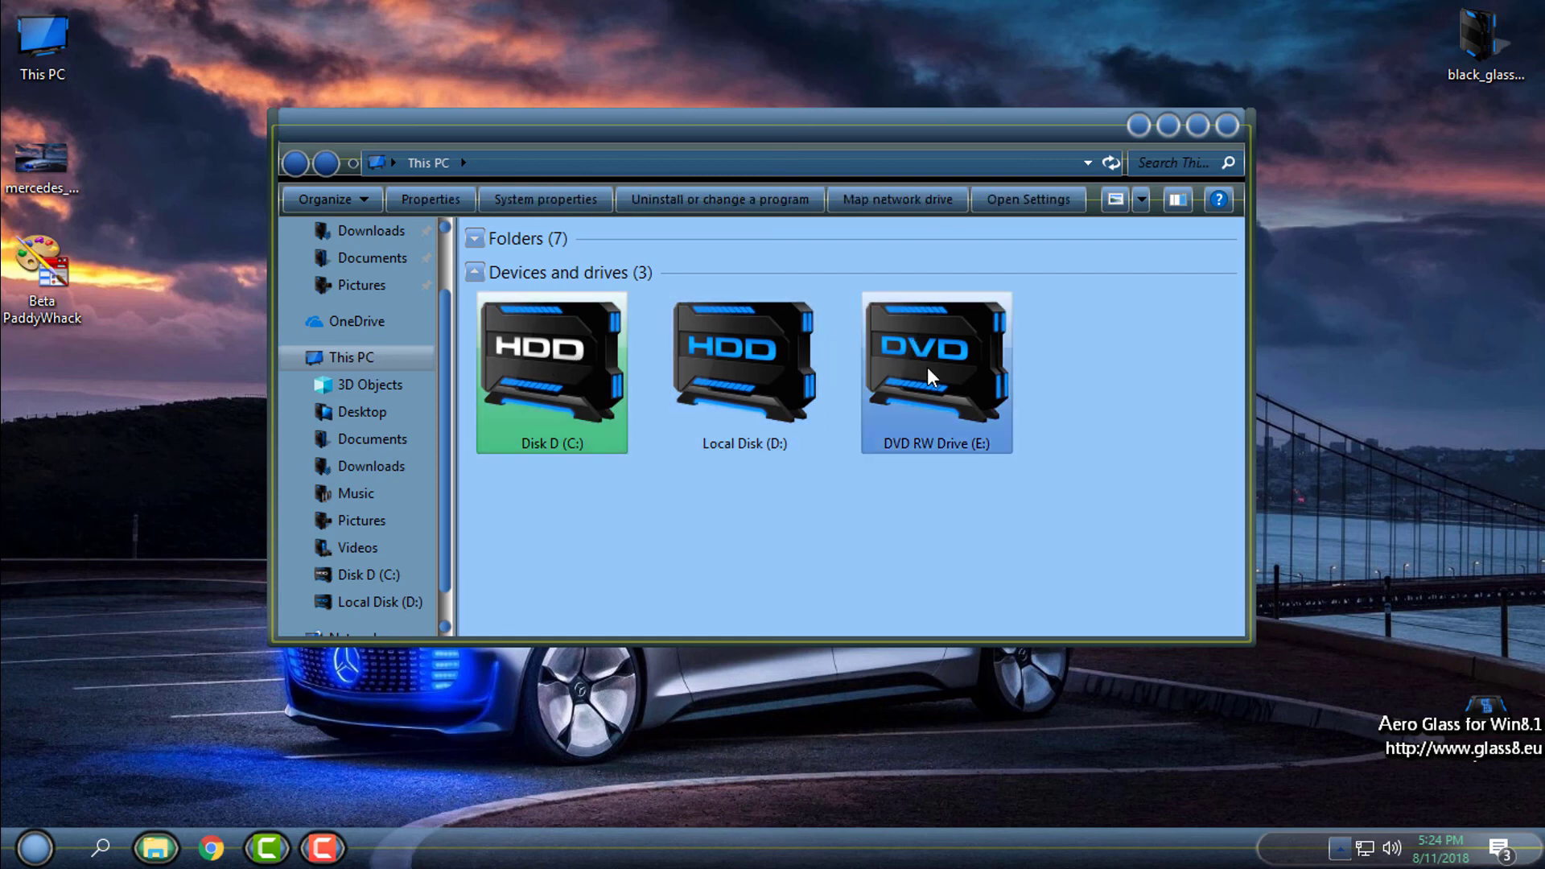